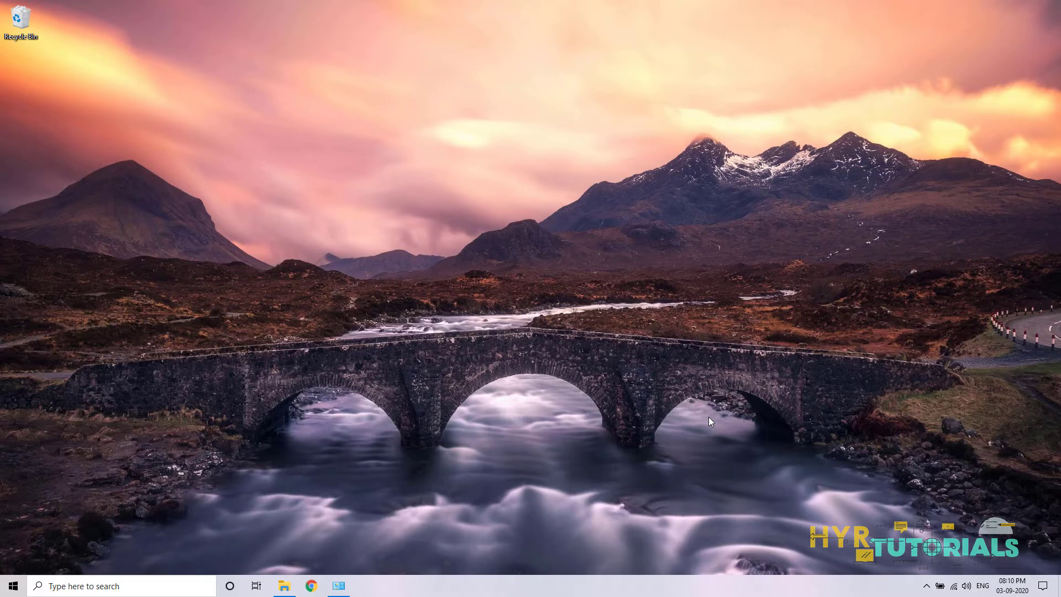
# Step: After glancing at System information, launch Chrome and search for 'Java SE downloads'
pyautogui.click(341, 588)
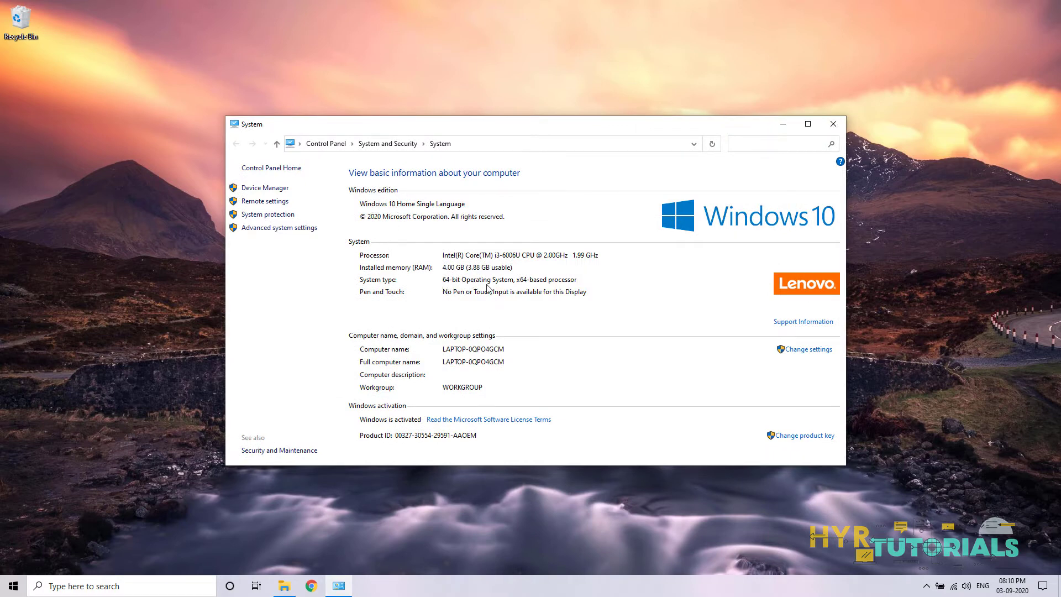
pyautogui.click(783, 123)
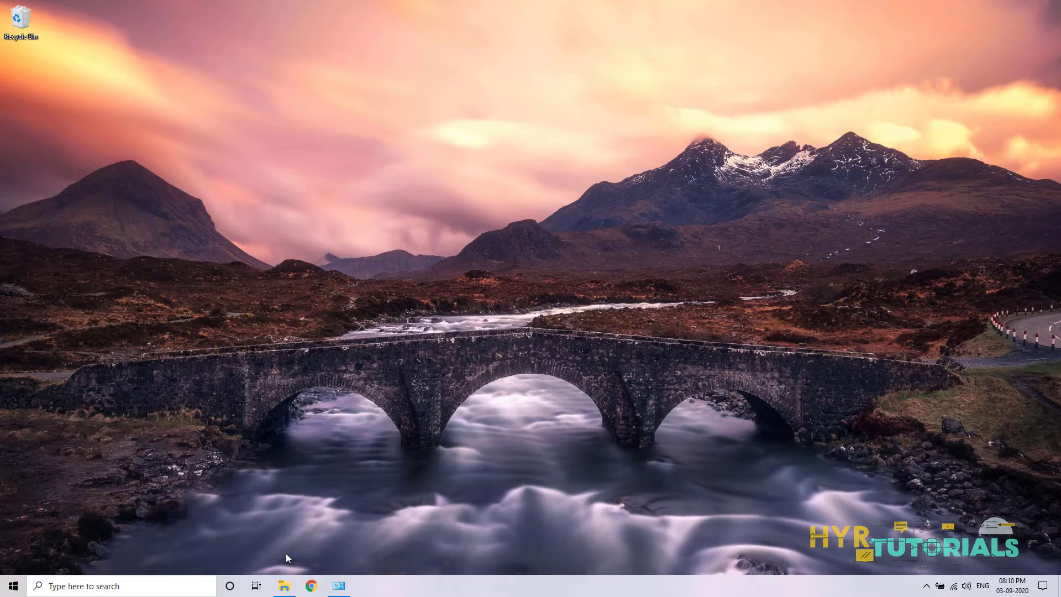
pyautogui.click(312, 586)
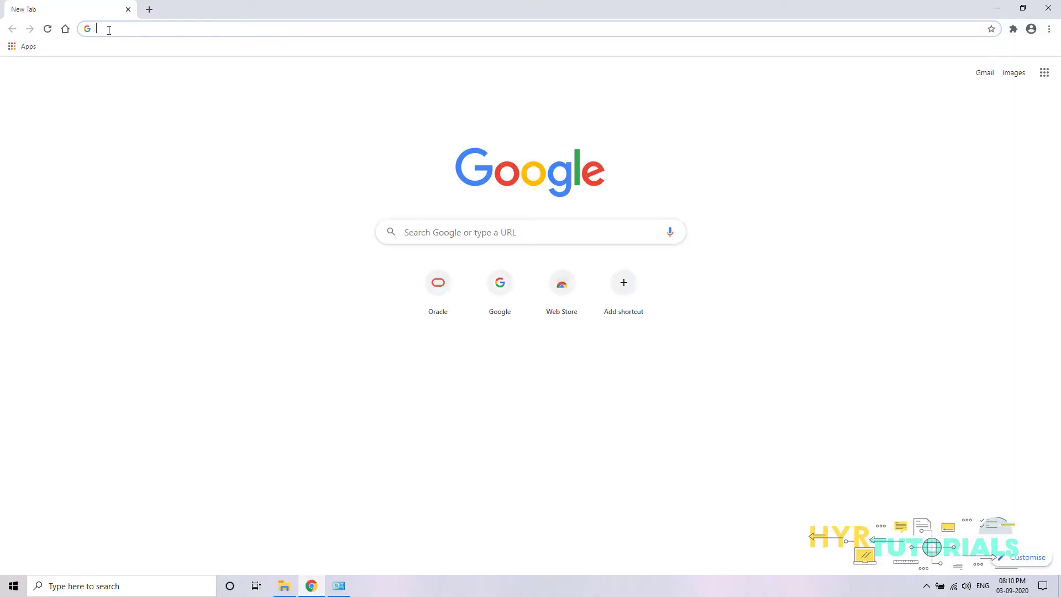
pyautogui.write('Java S')
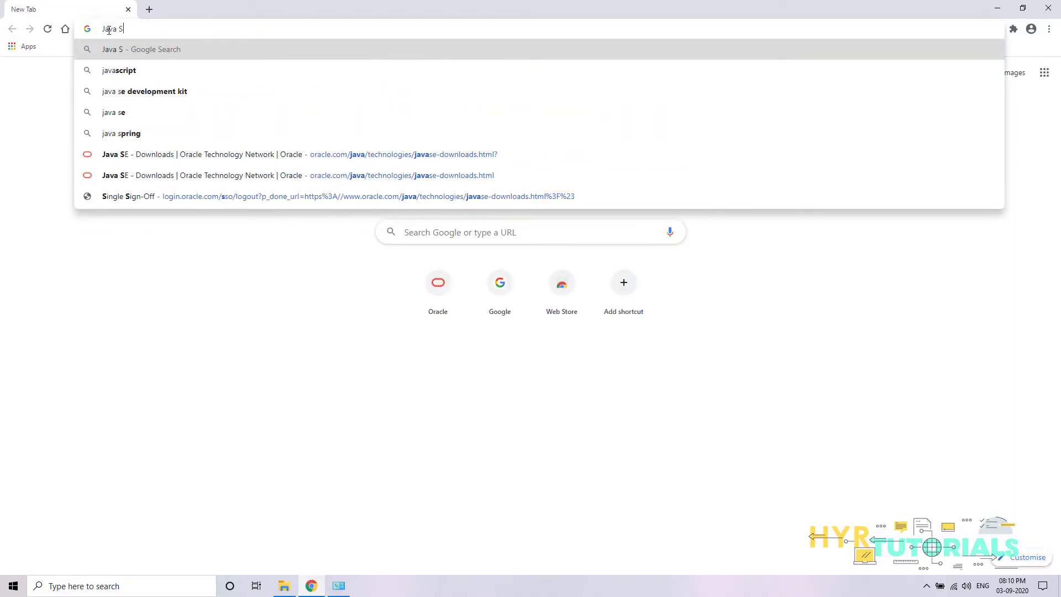
pyautogui.write('e downl')
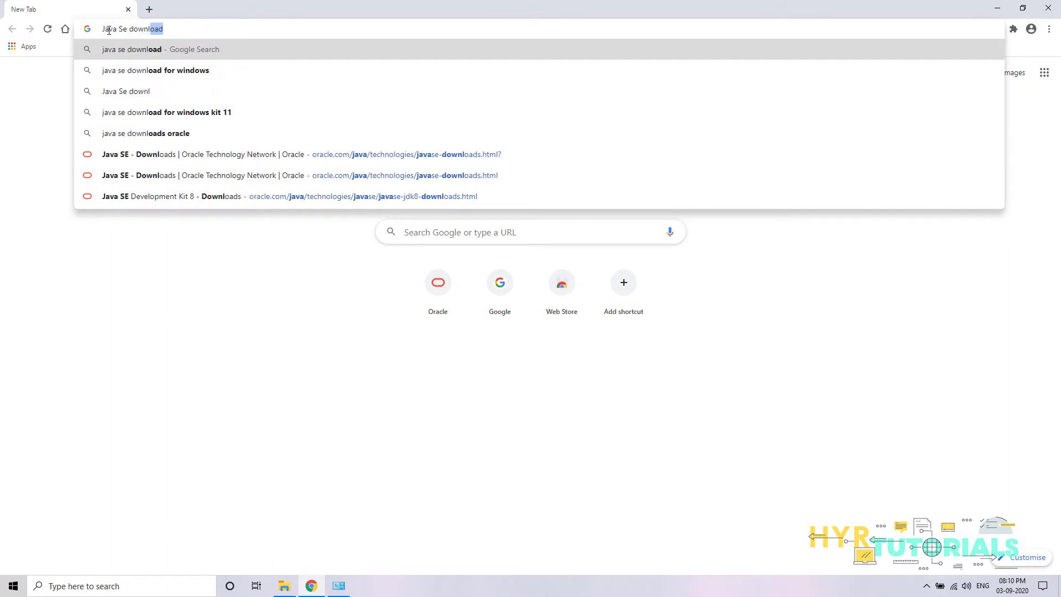
pyautogui.write('oads')
pyautogui.press('Return')
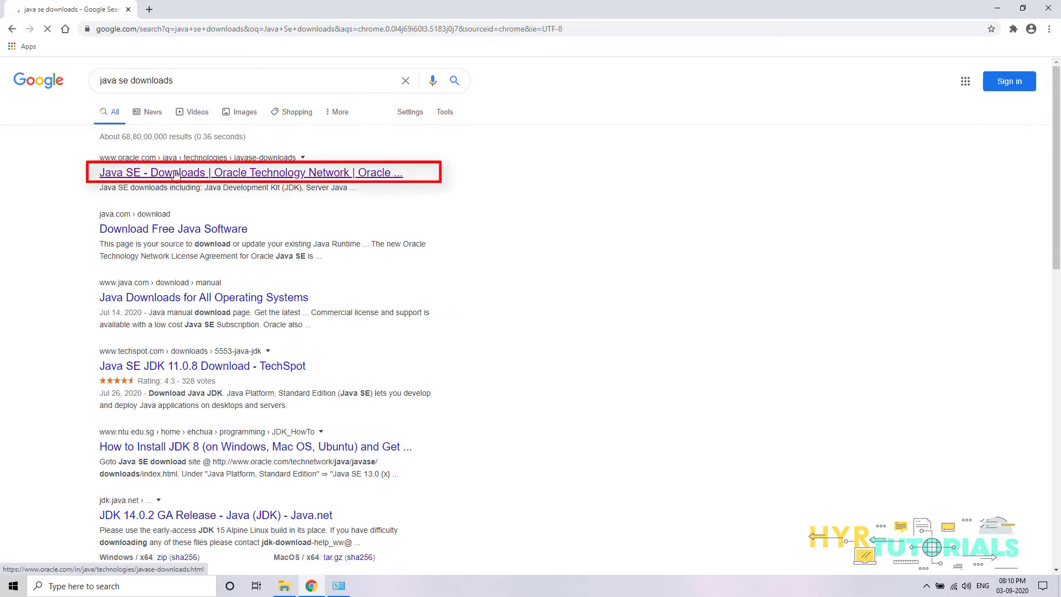
# Step: In a new tab, go to oracle.com and follow Products > Java to Download Java
pyautogui.click(148, 9)
pyautogui.write('o')
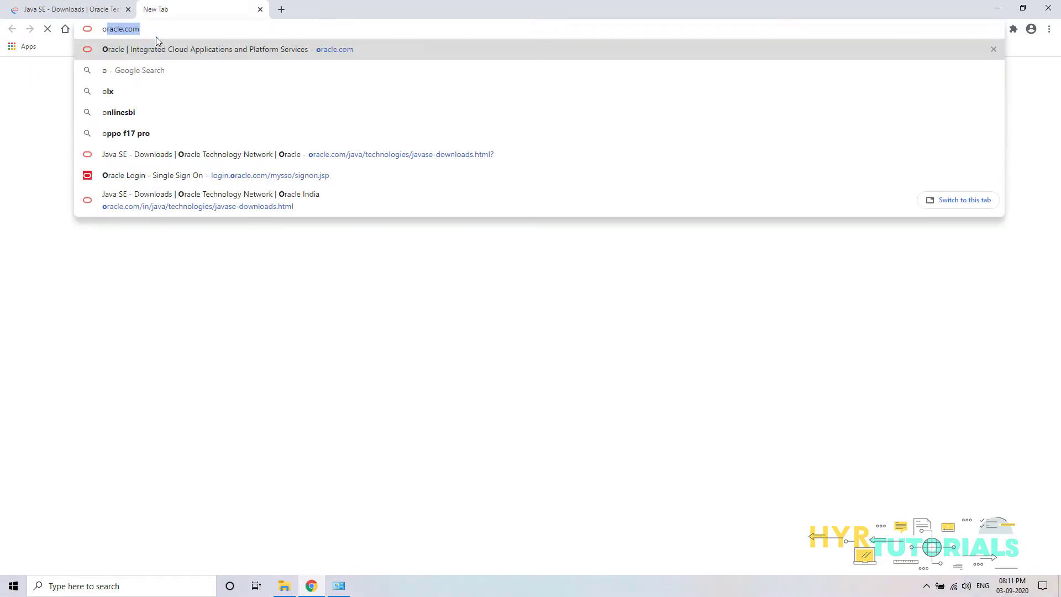
pyautogui.write('racle')
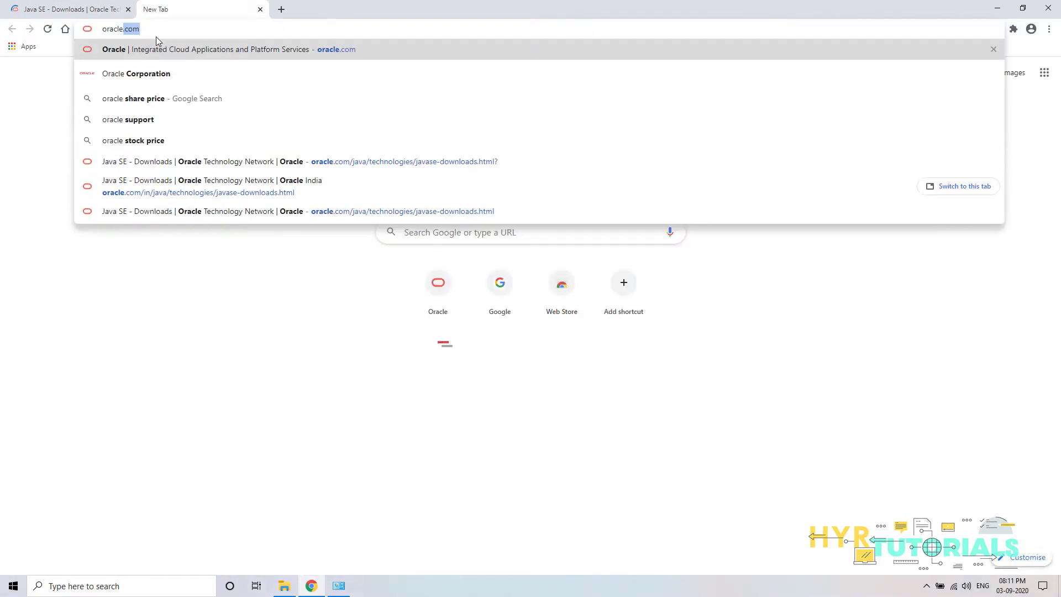
pyautogui.press('Return')
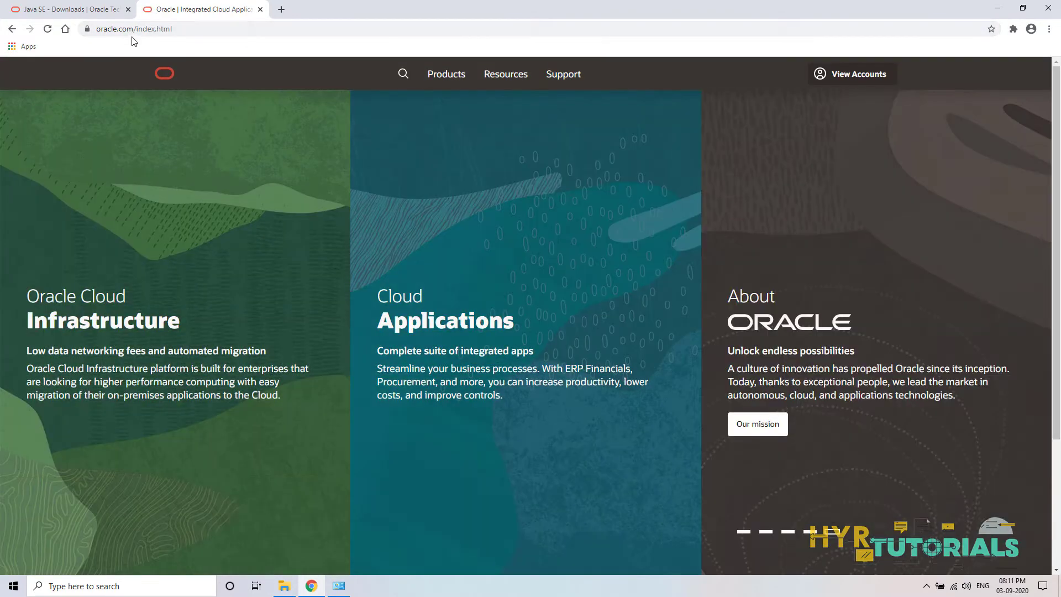
pyautogui.click(453, 78)
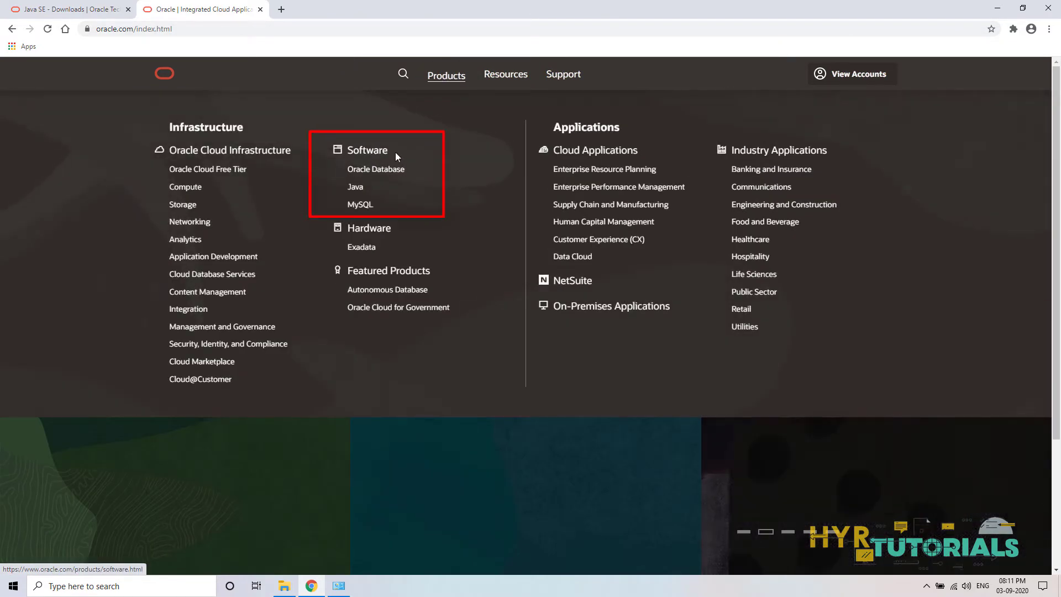
pyautogui.click(358, 188)
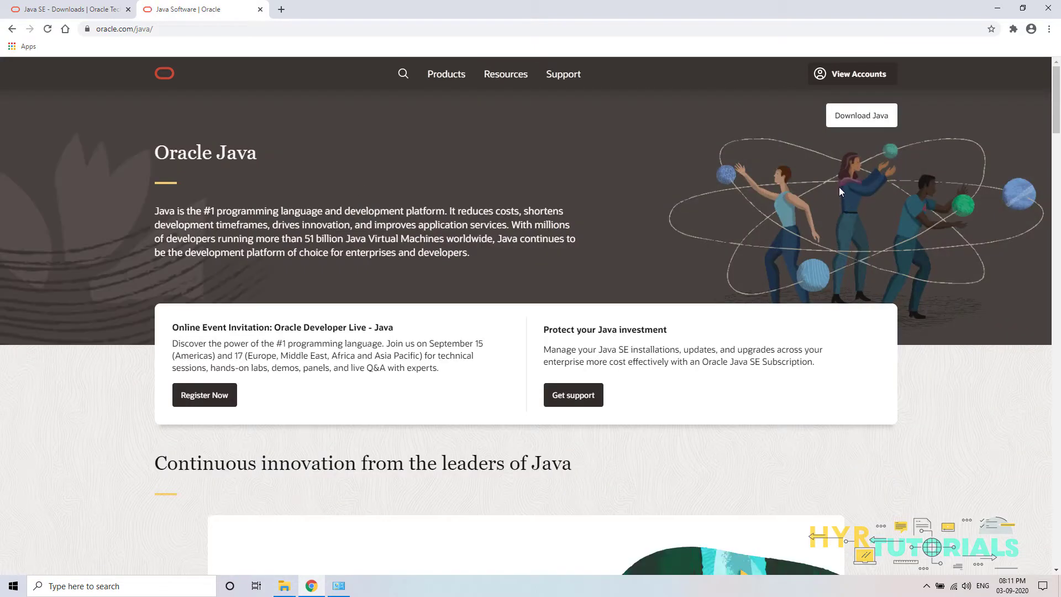
pyautogui.click(858, 120)
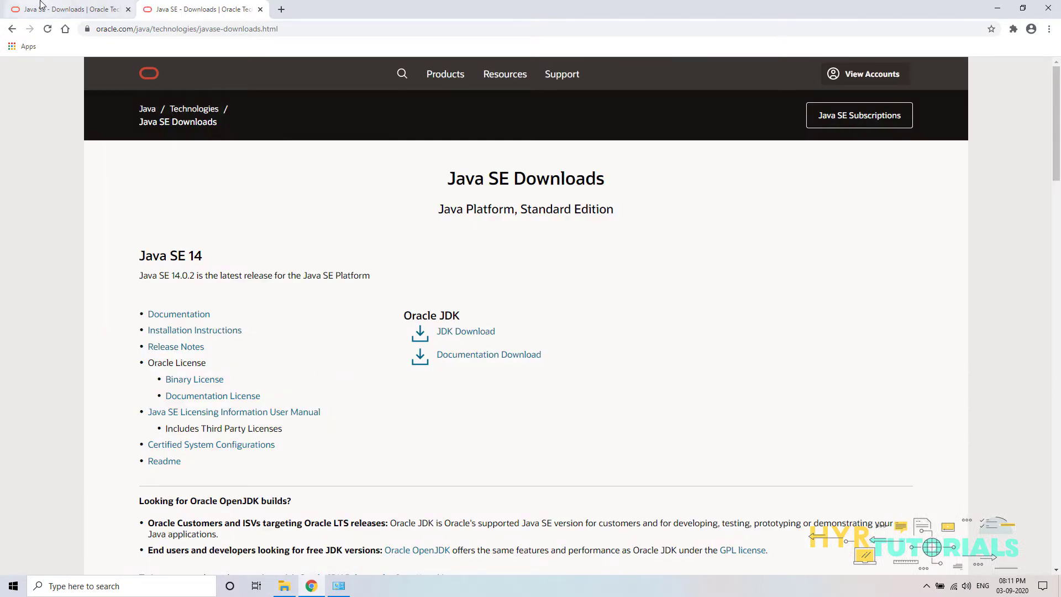
# Step: Return to the first Downloads tab and scroll down to the Java SE 8u261 heading
pyautogui.hotkey('ctrl', '1')
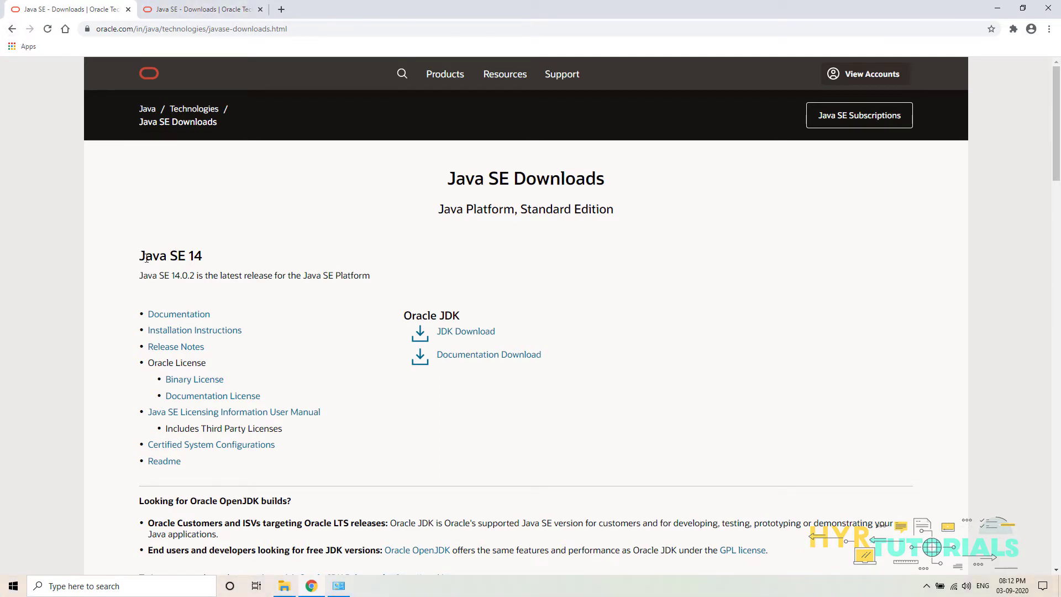
pyautogui.scroll(-7, 246, 262)
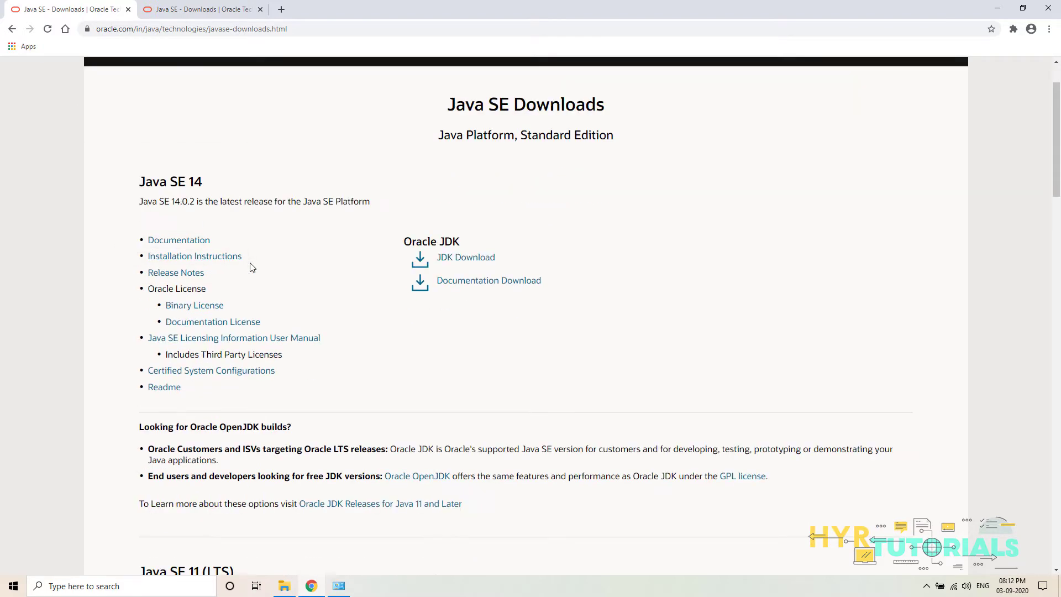
pyautogui.scroll(-3, 230, 280)
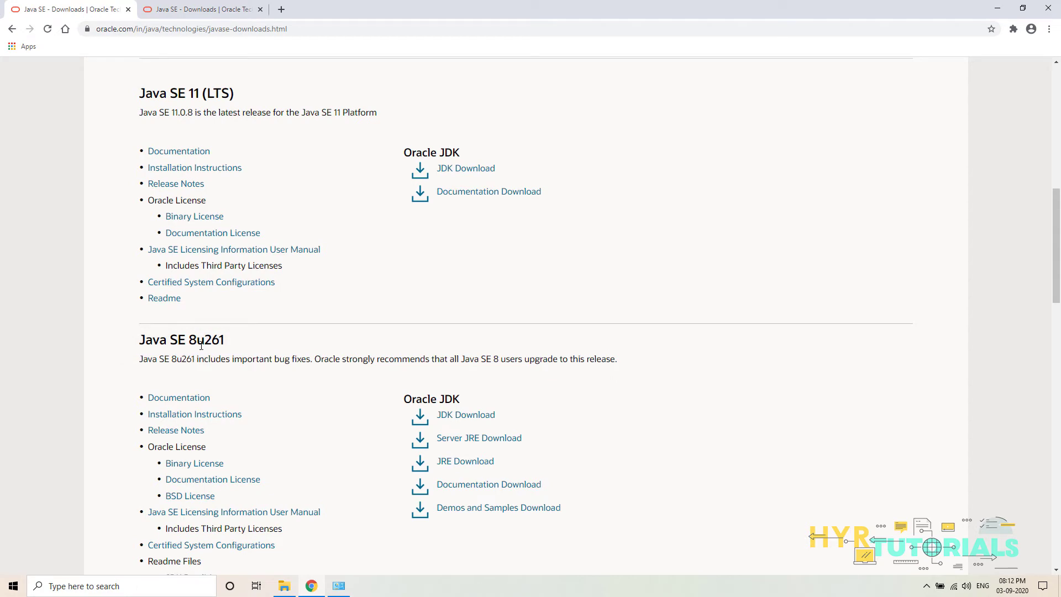
pyautogui.moveTo(196, 341); pyautogui.dragTo(223, 338)
# Step: Highlight 'Java SE 8' and '8u261' in the heading to point out the target version
pyautogui.click(208, 346)
pyautogui.moveTo(196, 341); pyautogui.dragTo(141, 340)
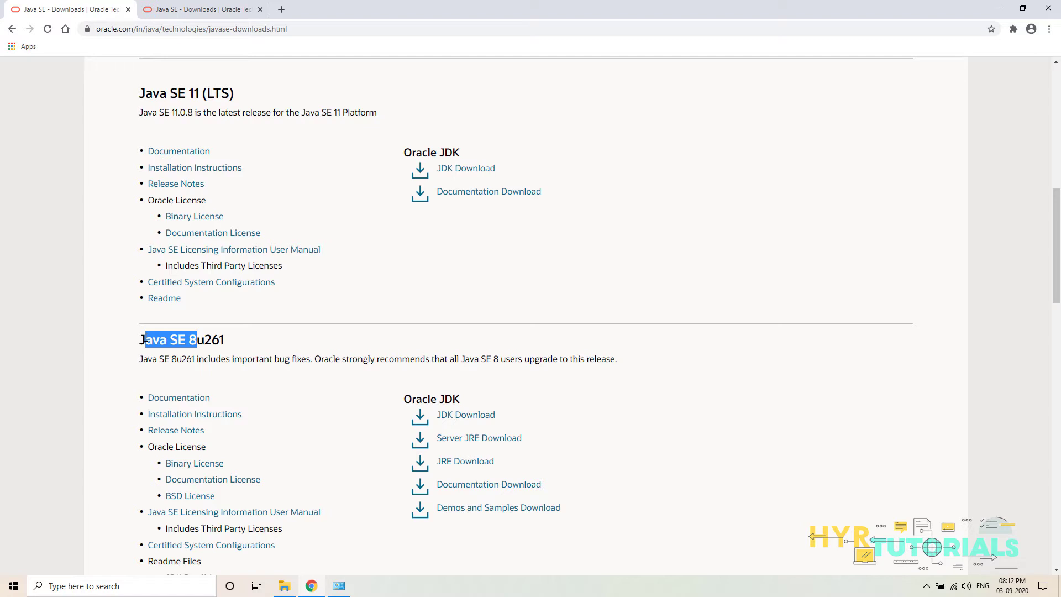
pyautogui.click(226, 340)
pyautogui.doubleClick(210, 339)
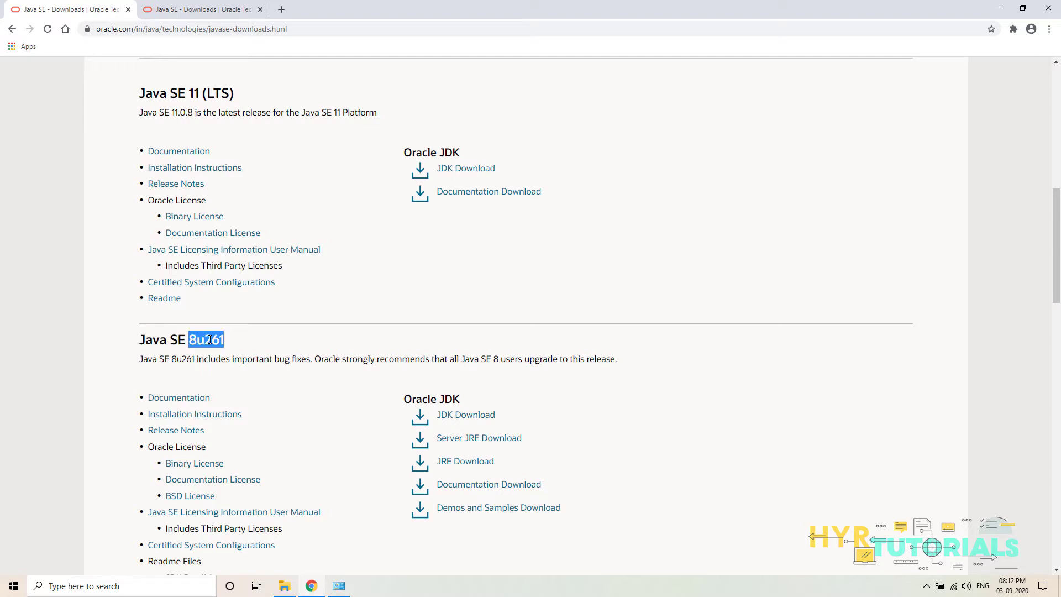
pyautogui.click(198, 342)
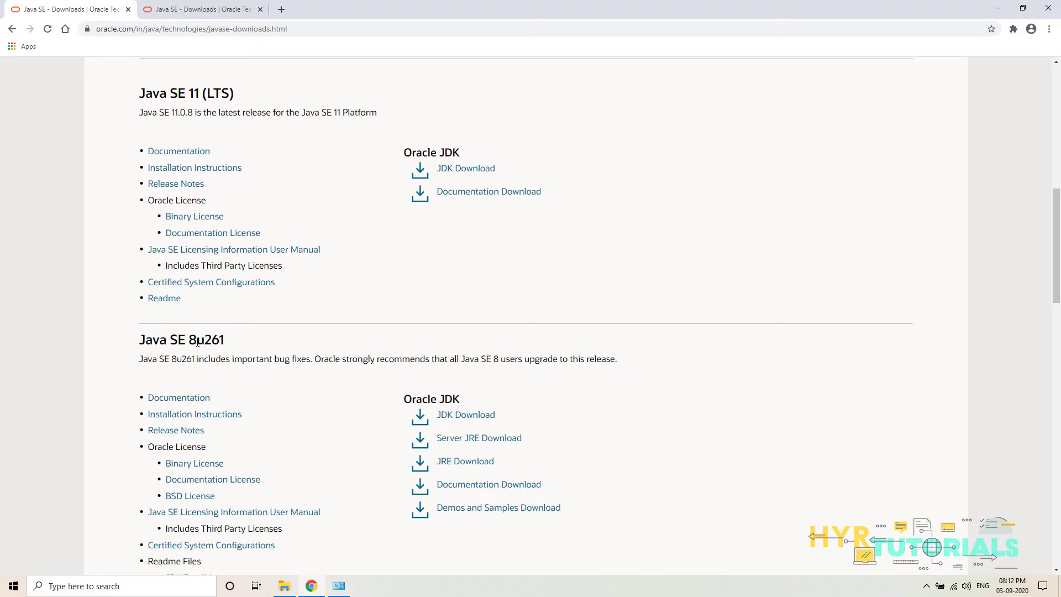
pyautogui.moveTo(197, 342); pyautogui.dragTo(142, 341)
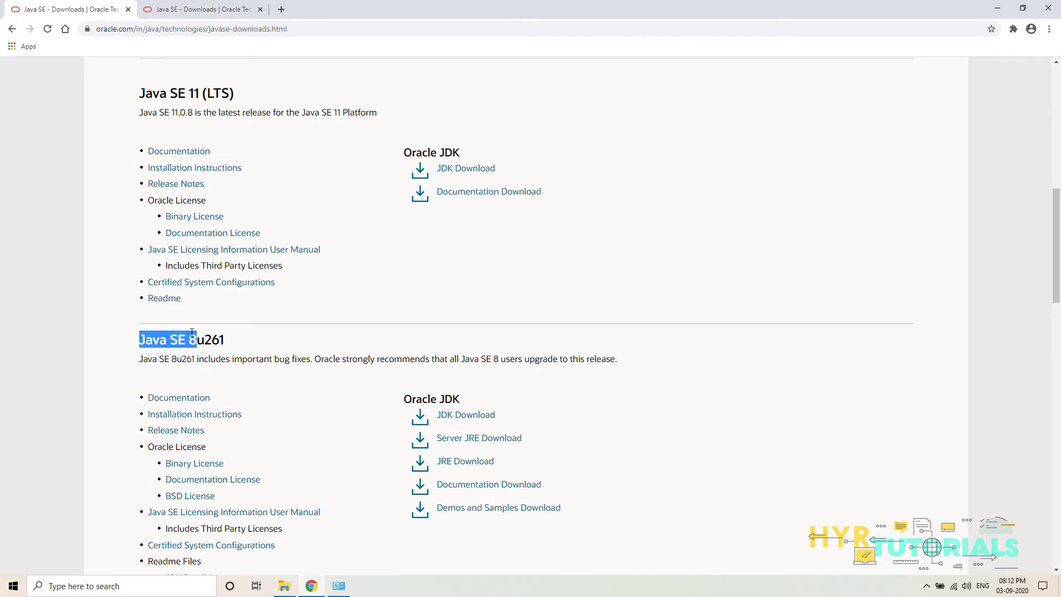
pyautogui.scroll(1, 207, 331)
pyautogui.scroll(3, 199, 335)
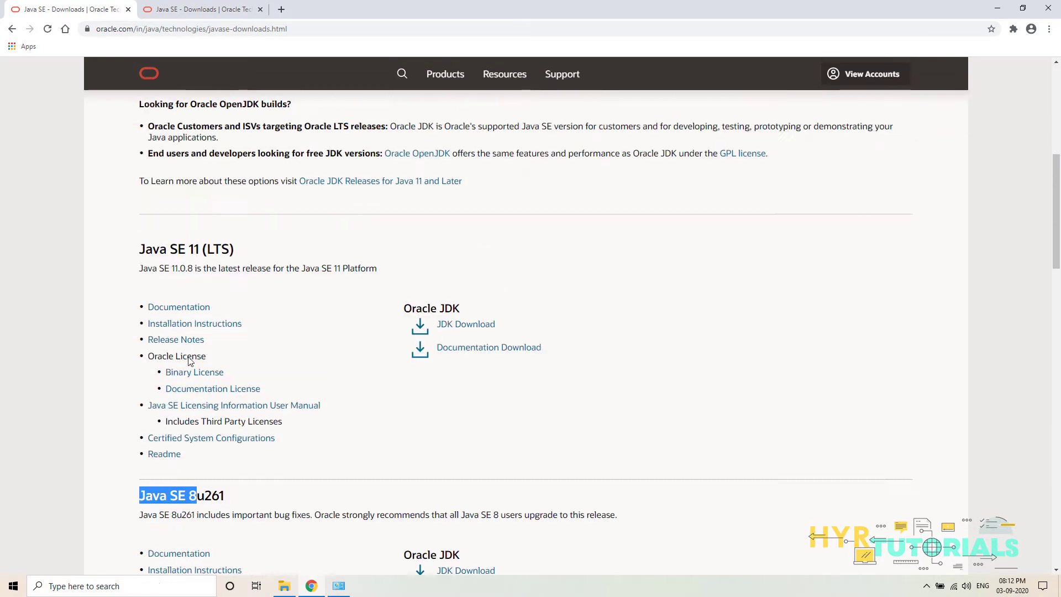
pyautogui.scroll(6, 191, 337)
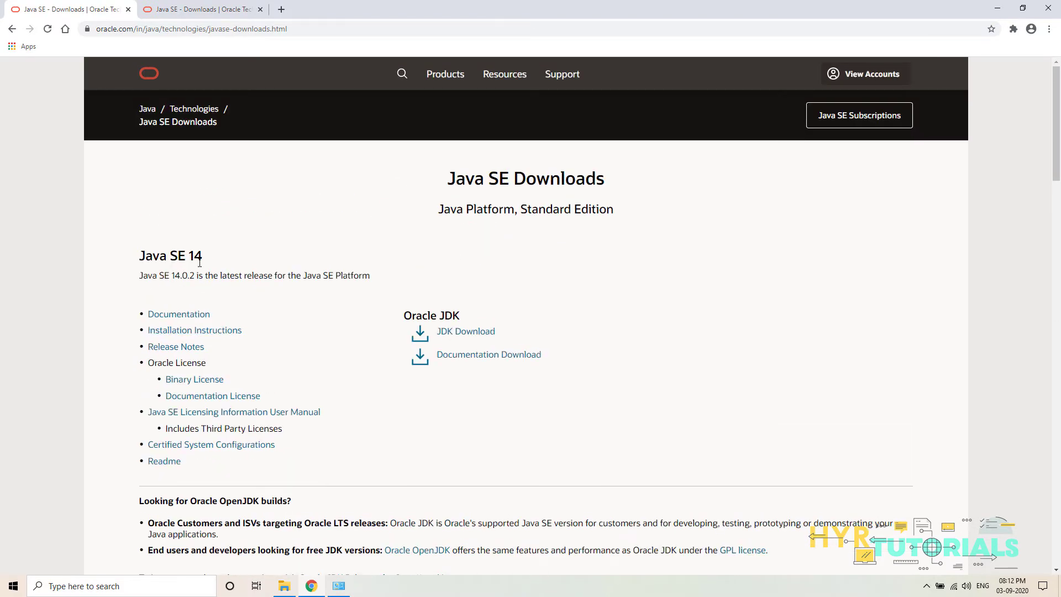
pyautogui.scroll(-11, 200, 262)
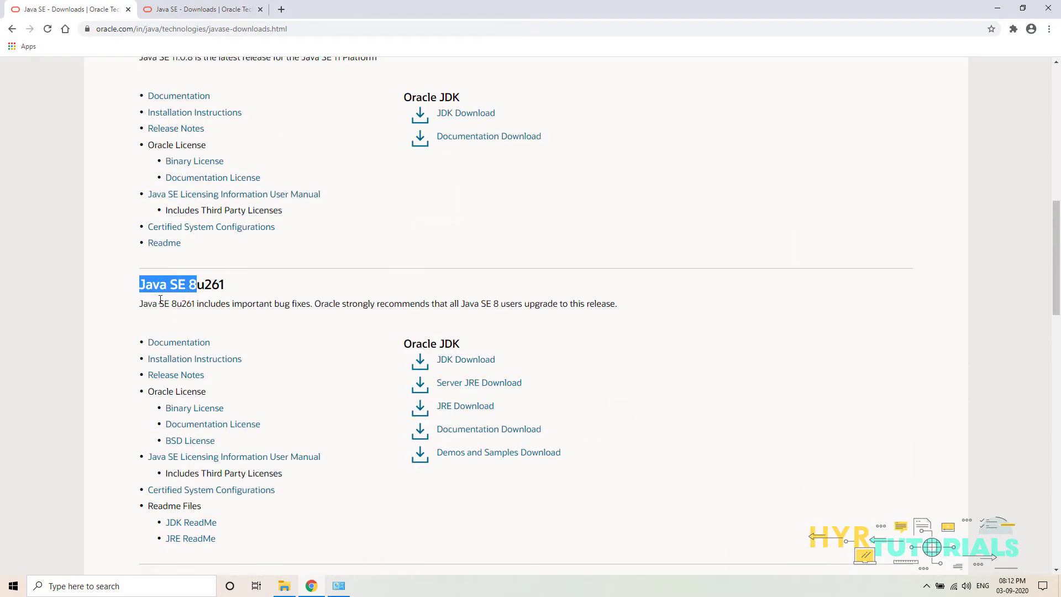
pyautogui.click(305, 299)
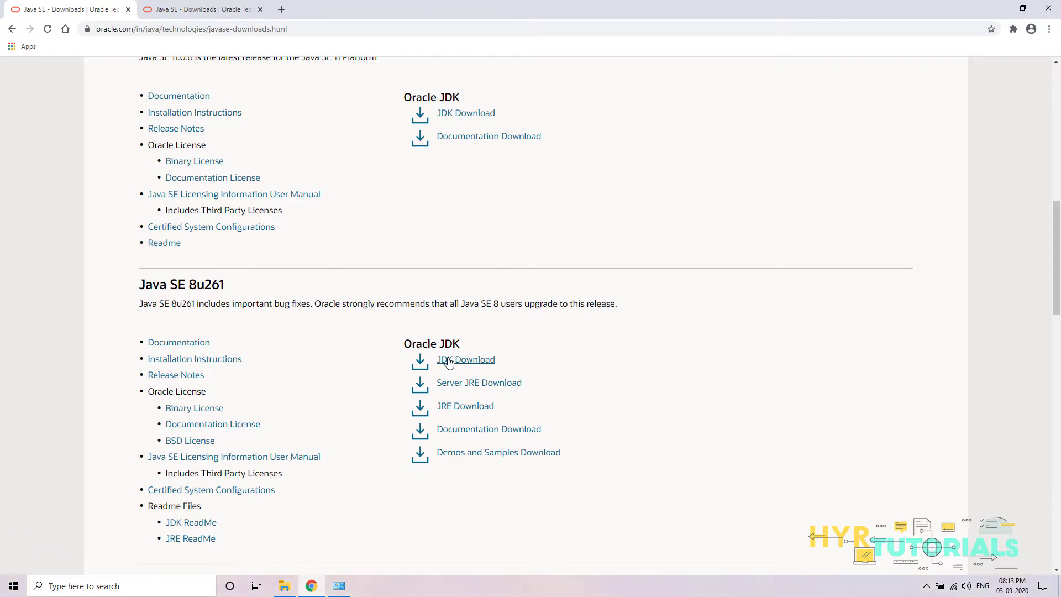
# Step: Highlight JDK and the JRE's full name and description in the package explanation
pyautogui.scroll(-4, 381, 361)
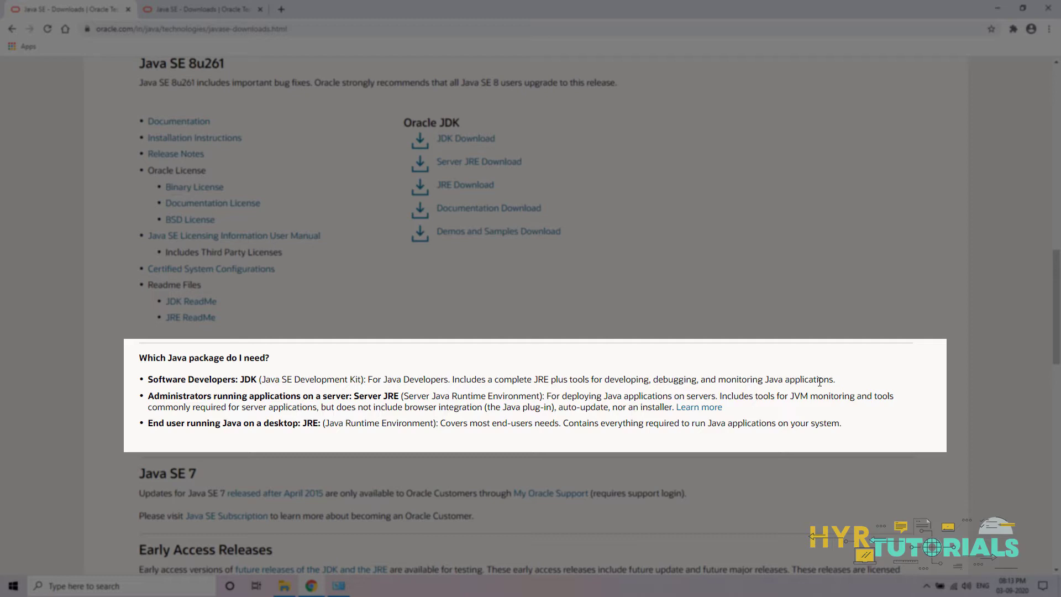
pyautogui.doubleClick(248, 379)
pyautogui.moveTo(329, 423); pyautogui.dragTo(431, 424)
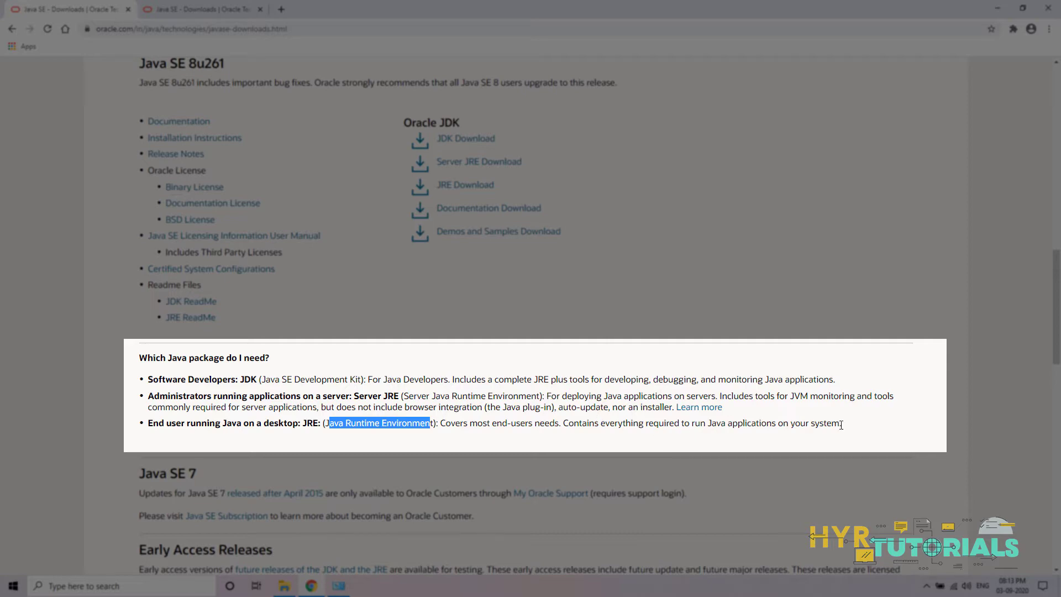
pyautogui.moveTo(862, 425); pyautogui.dragTo(483, 439)
pyautogui.scroll(1, 484, 439)
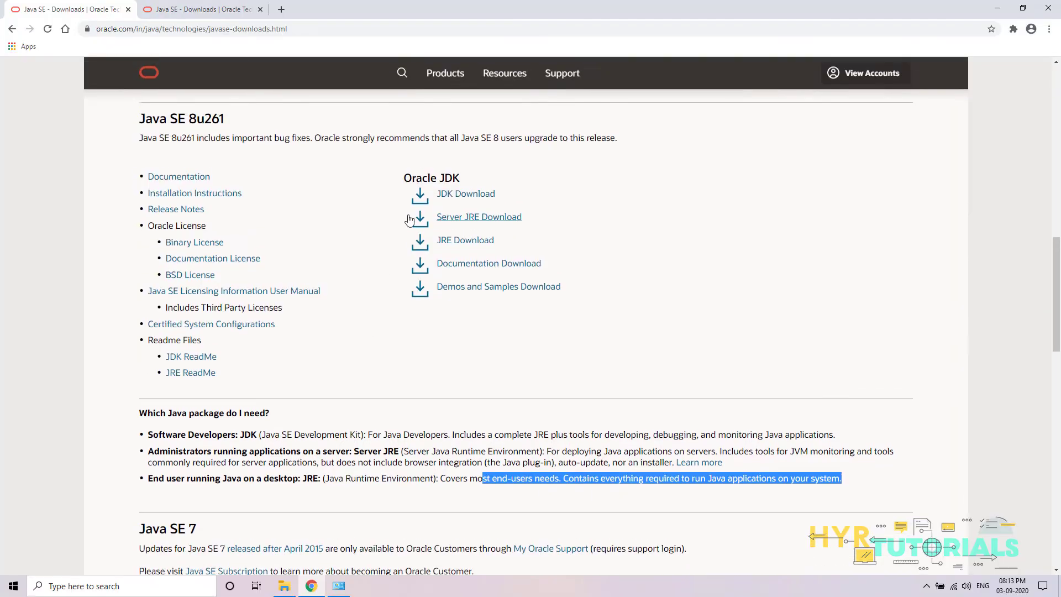
# Step: Open the Java SE 8 JDK downloads page and scroll to the platform installer list
pyautogui.click(451, 193)
pyautogui.scroll(-2, 464, 354)
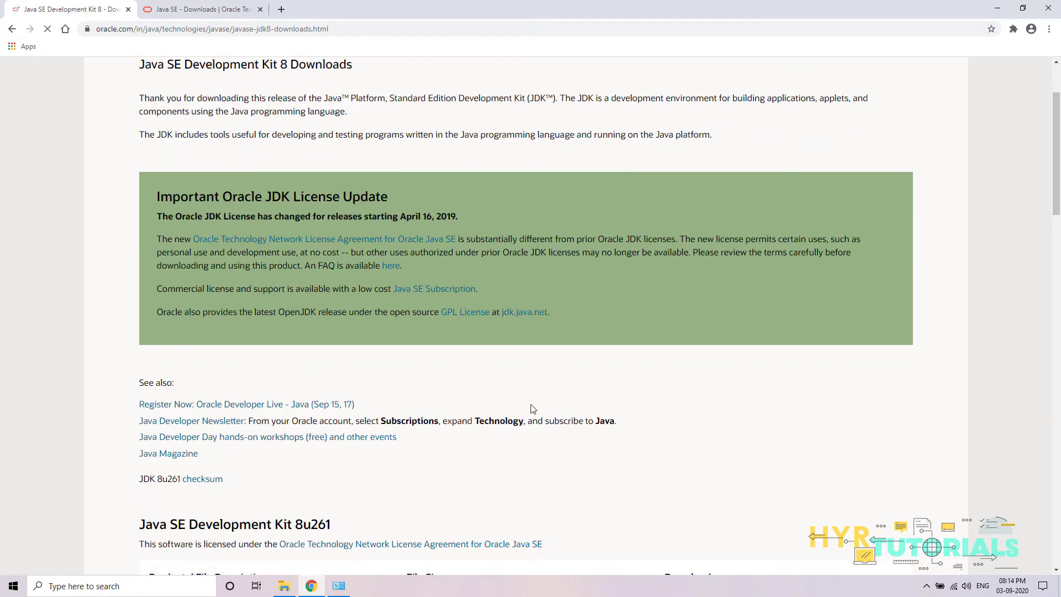
pyautogui.scroll(-5, 395, 359)
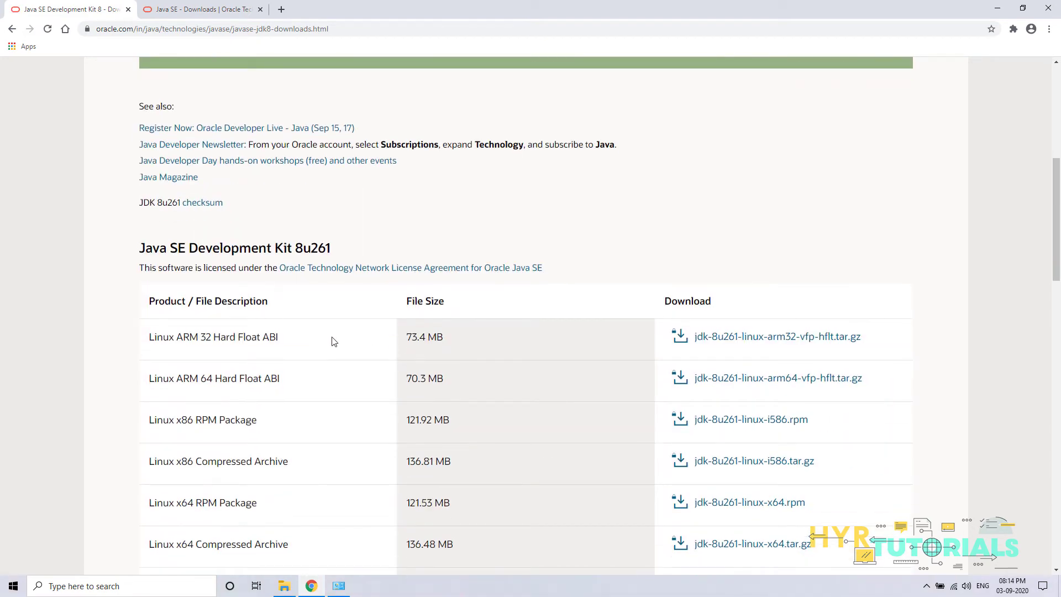
pyautogui.scroll(-2, 277, 337)
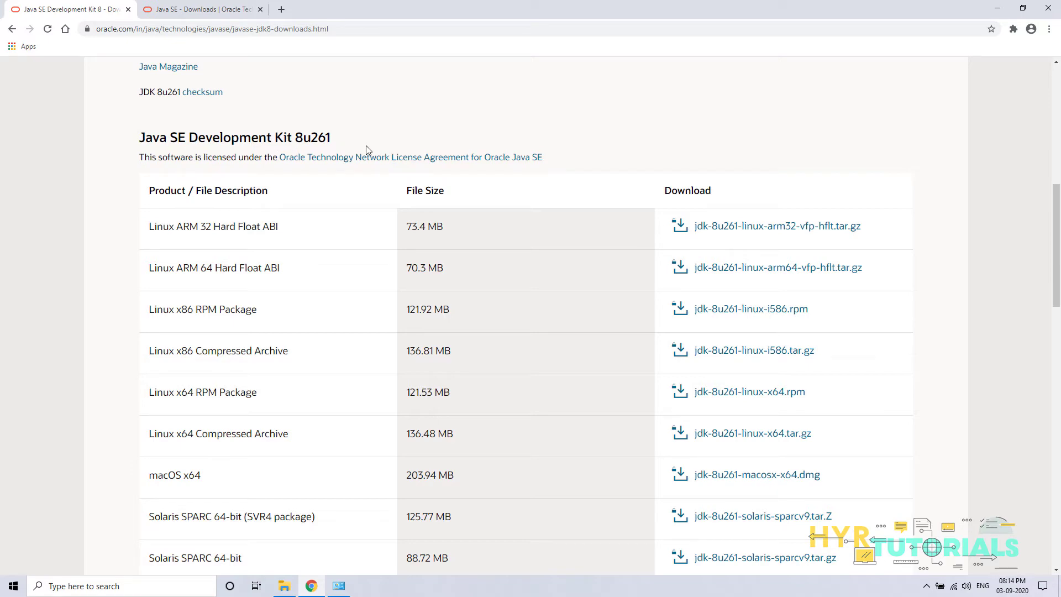
pyautogui.scroll(-1, 156, 338)
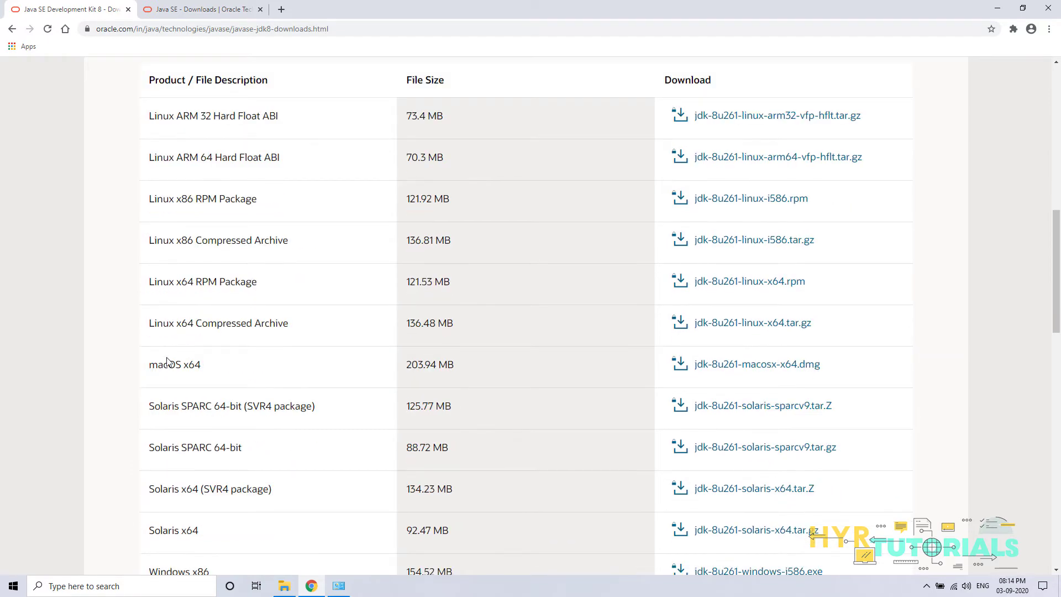
pyautogui.scroll(-1, 160, 365)
pyautogui.scroll(-2, 158, 353)
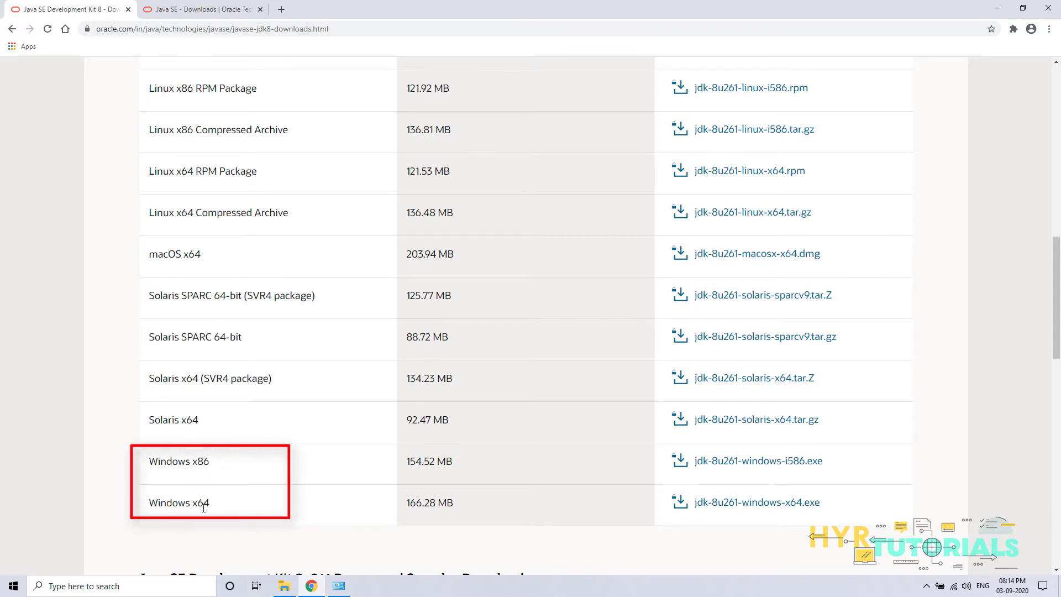
# Step: Confirm the PC is 64-bit, then choose the jdk-8u261-windows-x64.exe installer
pyautogui.click(339, 585)
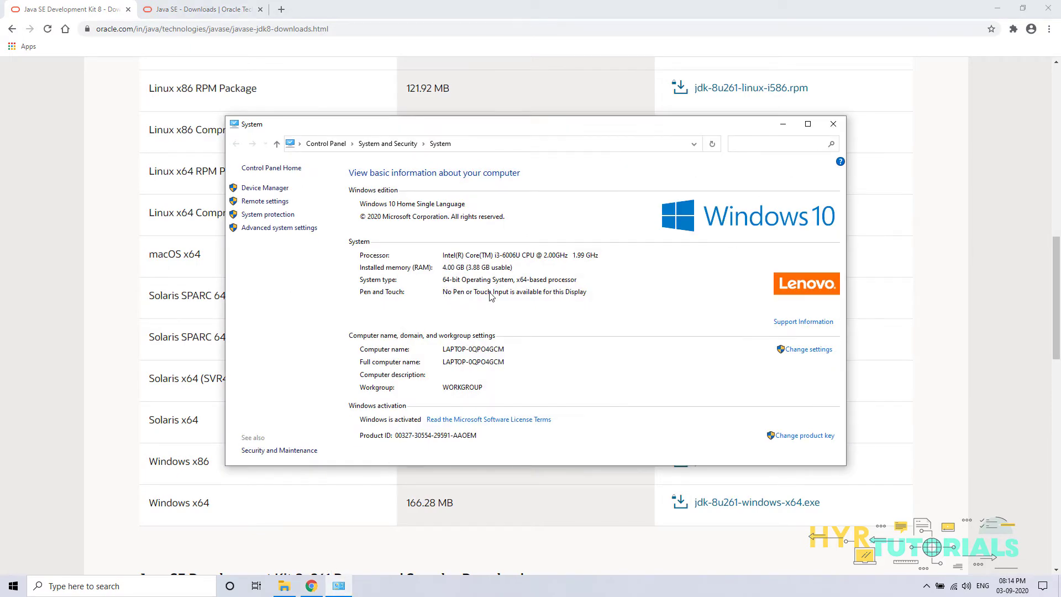
pyautogui.click(320, 526)
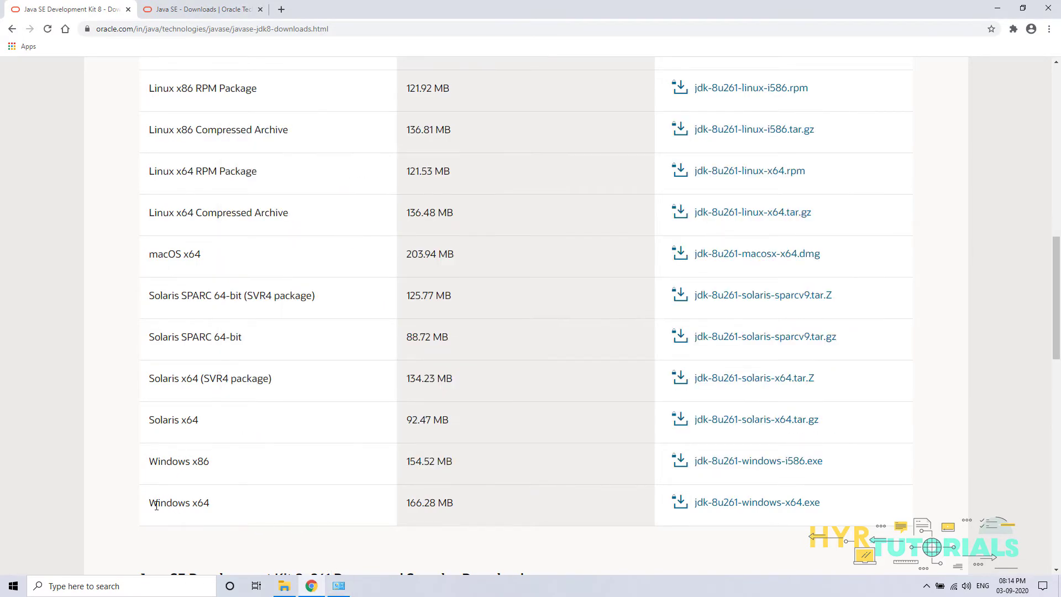
pyautogui.click(712, 507)
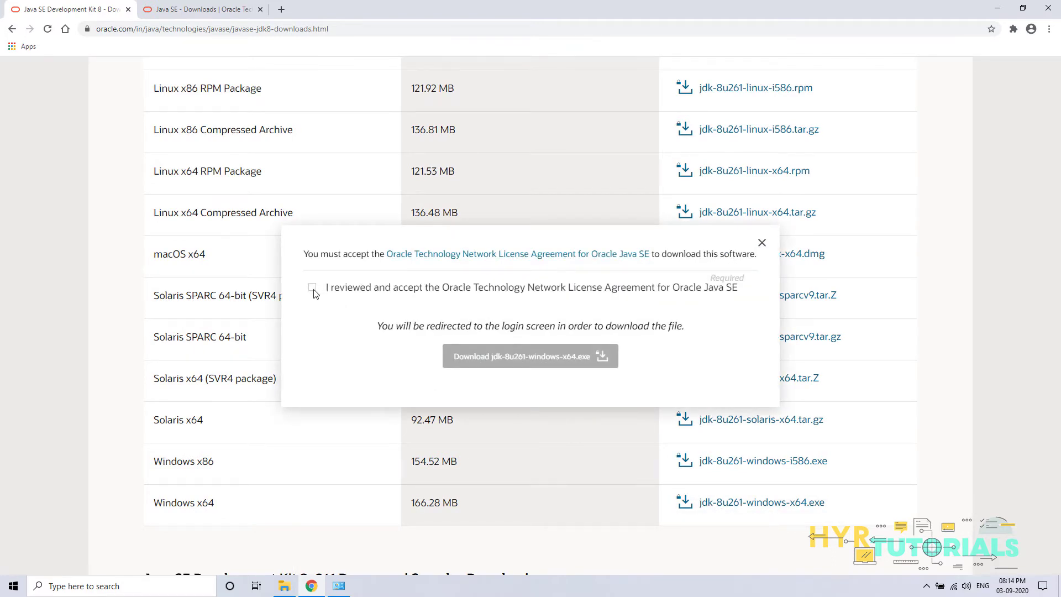
# Step: Accept the license agreement and request the jdk-8u261-windows-x64.exe download
pyautogui.click(312, 288)
pyautogui.click(515, 369)
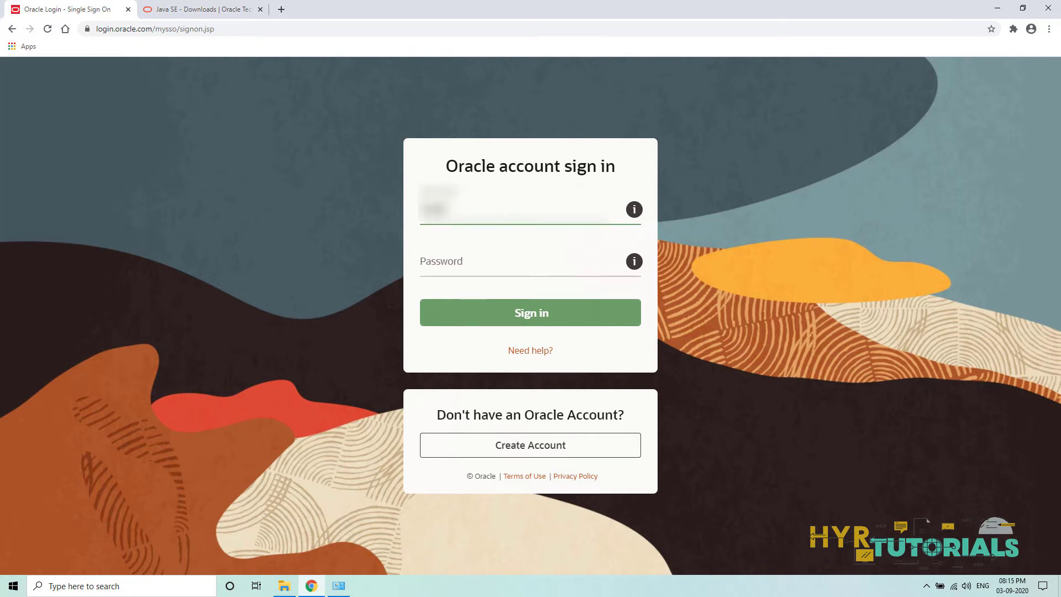
# Step: Sign in with the Oracle account credentials, then show the downloaded installer in its folder
pyautogui.click(458, 243)
pyautogui.click(474, 317)
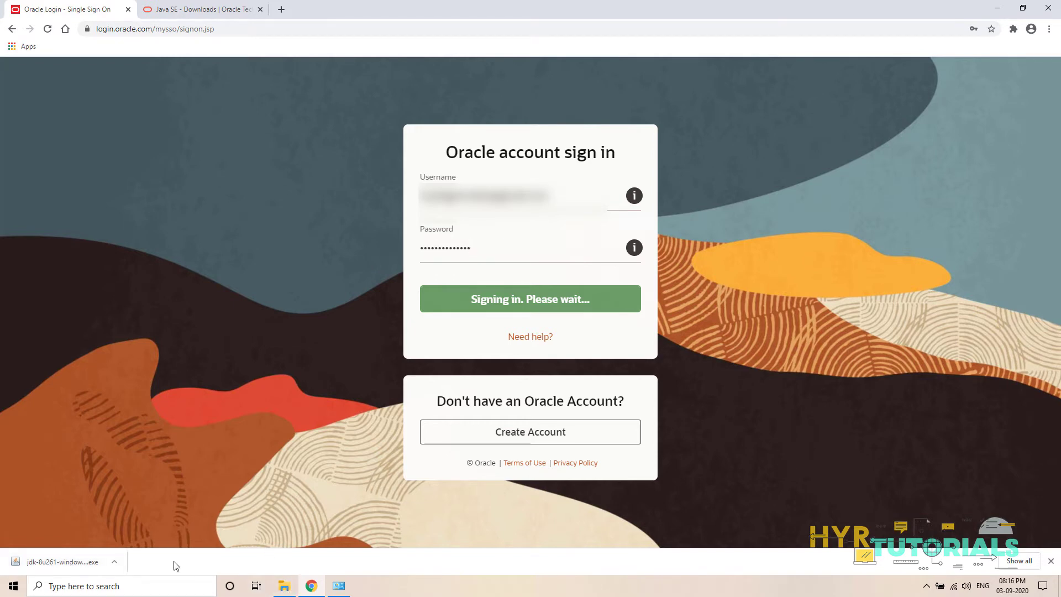
pyautogui.click(114, 562)
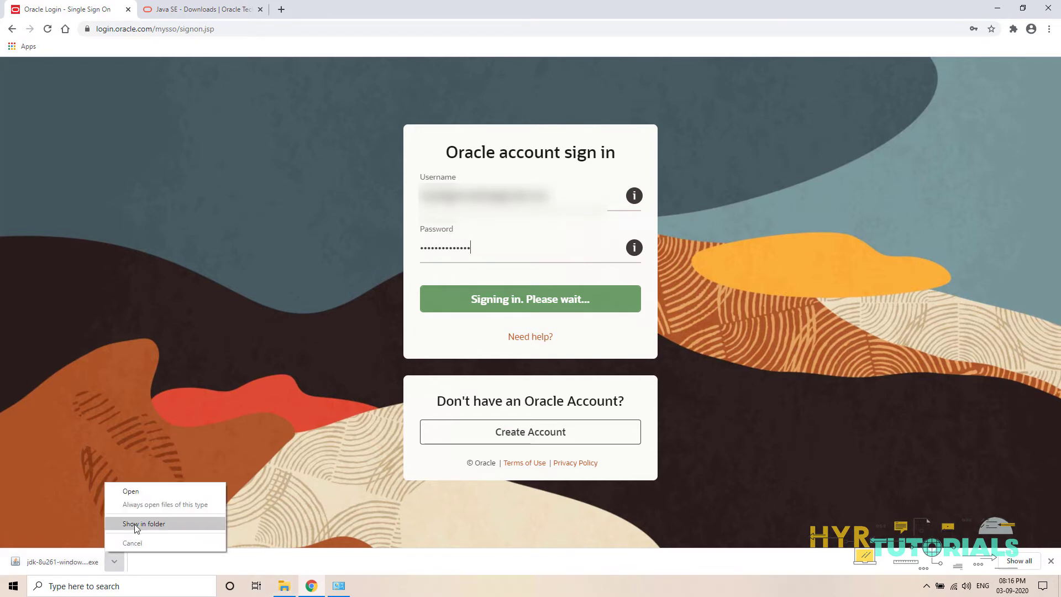
pyautogui.click(139, 526)
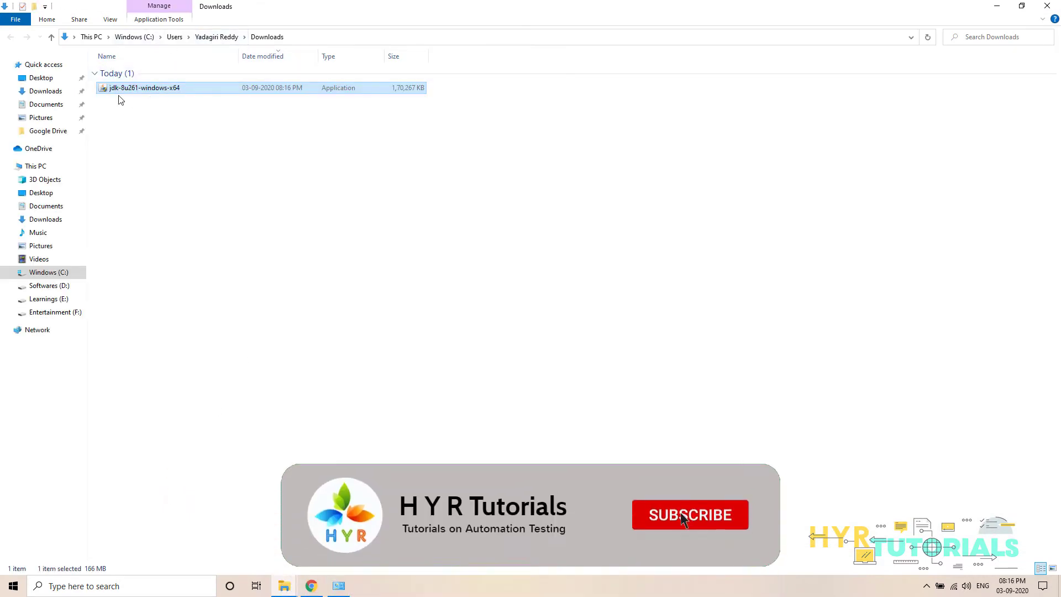
# Step: Run jdk-8u261-windows-x64 from Downloads and bring its setup wizard to the front
pyautogui.doubleClick(163, 91)
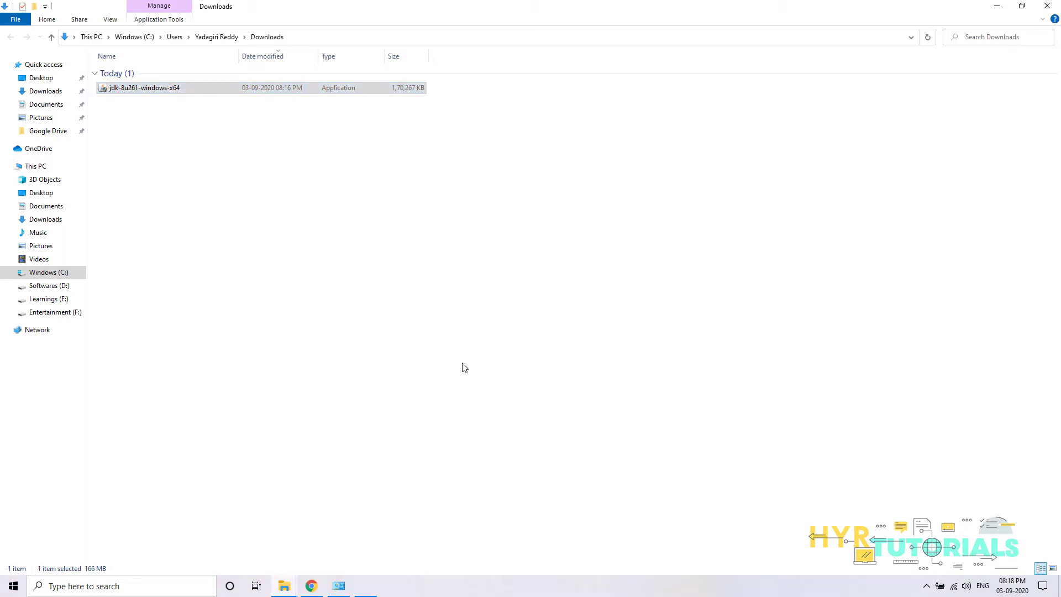
pyautogui.click(366, 586)
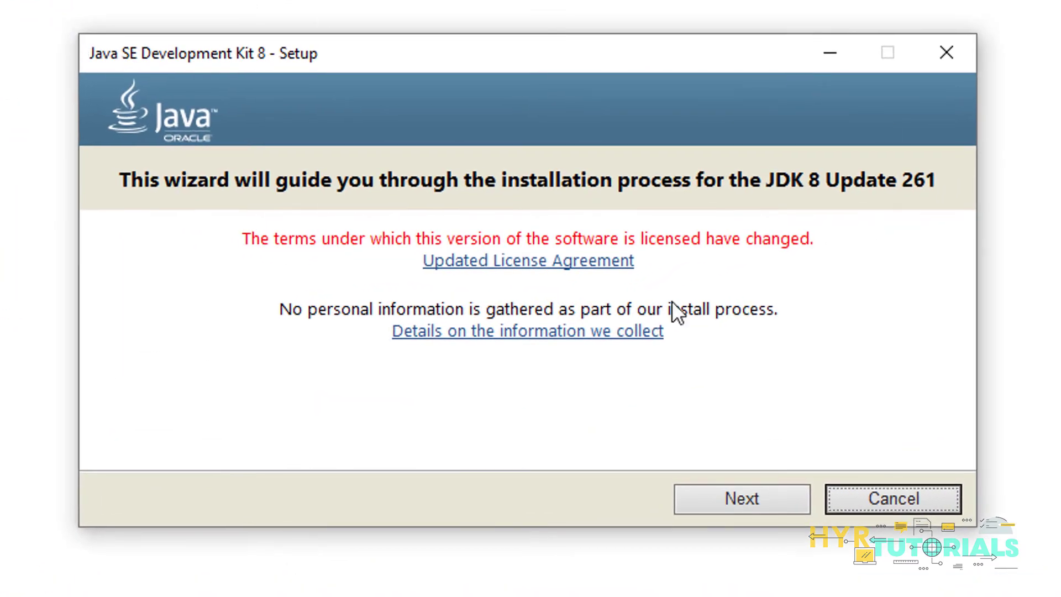
# Step: Keep the default C:\Program Files\Java\jdk1.8.0_261\ location and start the JDK installation
pyautogui.click(736, 504)
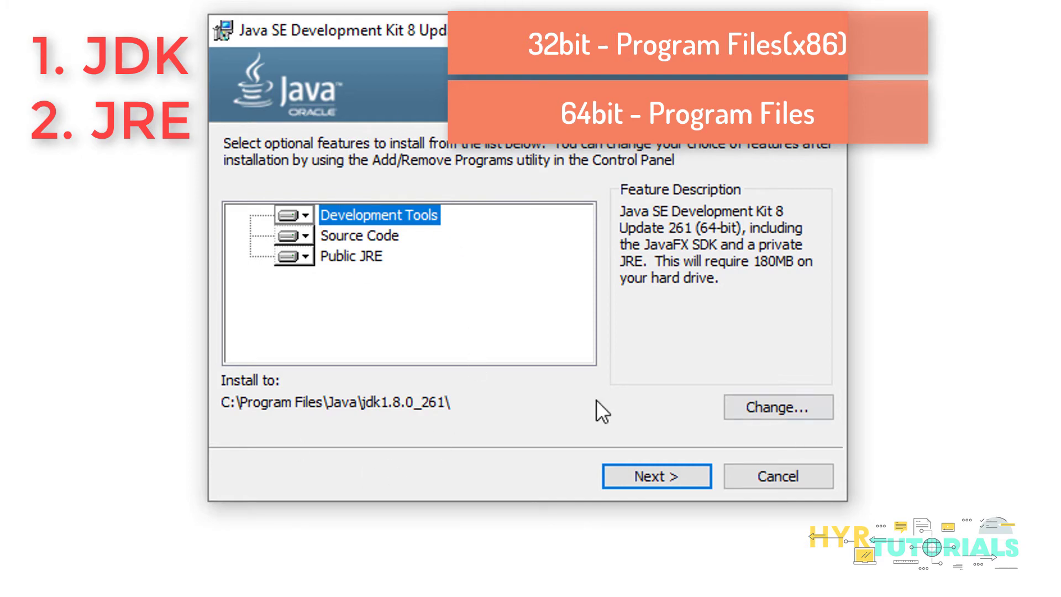
pyautogui.click(737, 407)
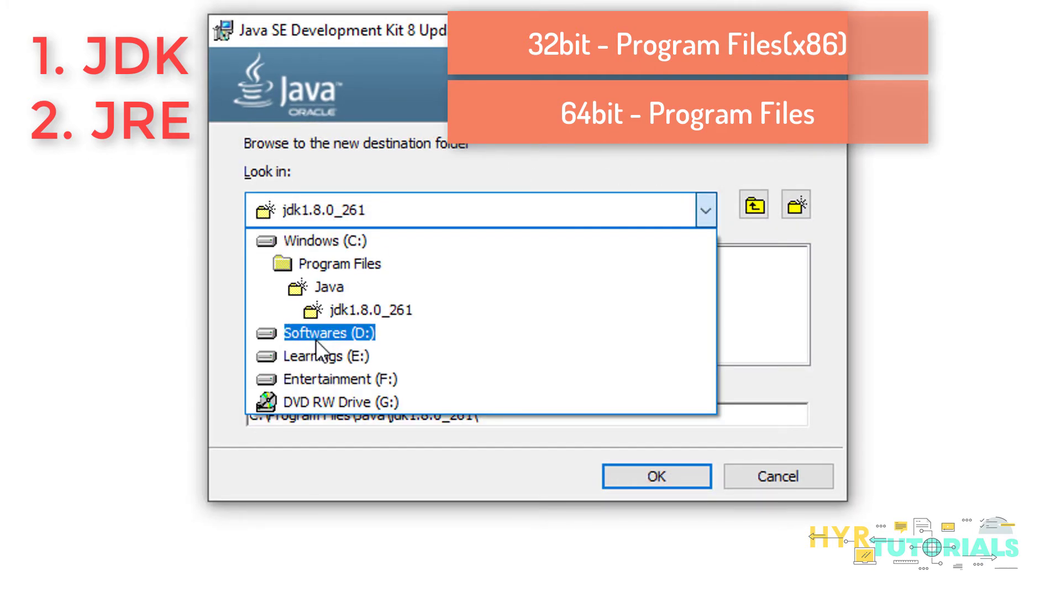
pyautogui.click(706, 210)
pyautogui.click(774, 477)
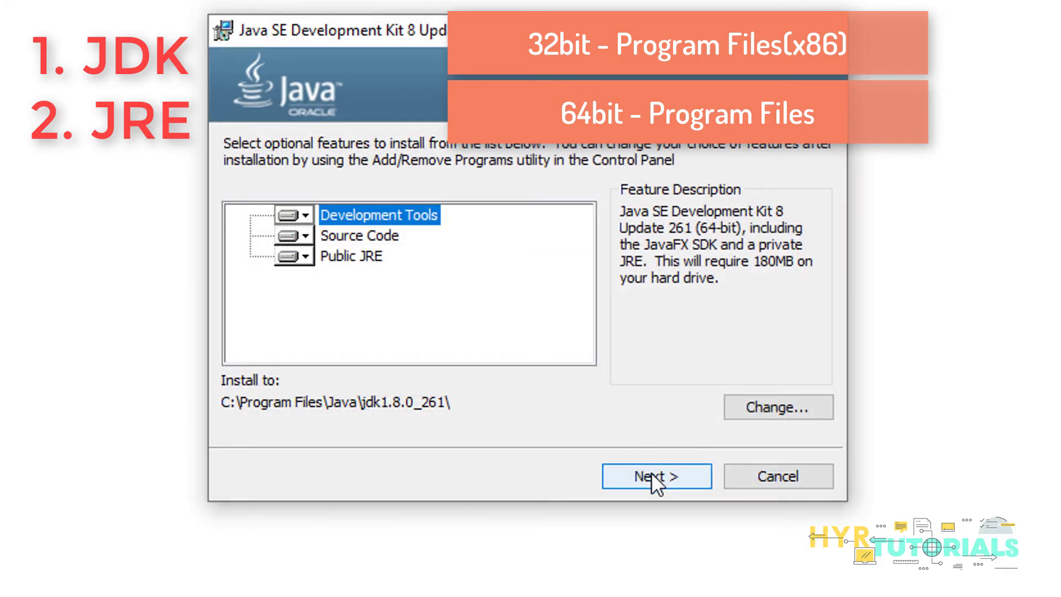
pyautogui.click(652, 474)
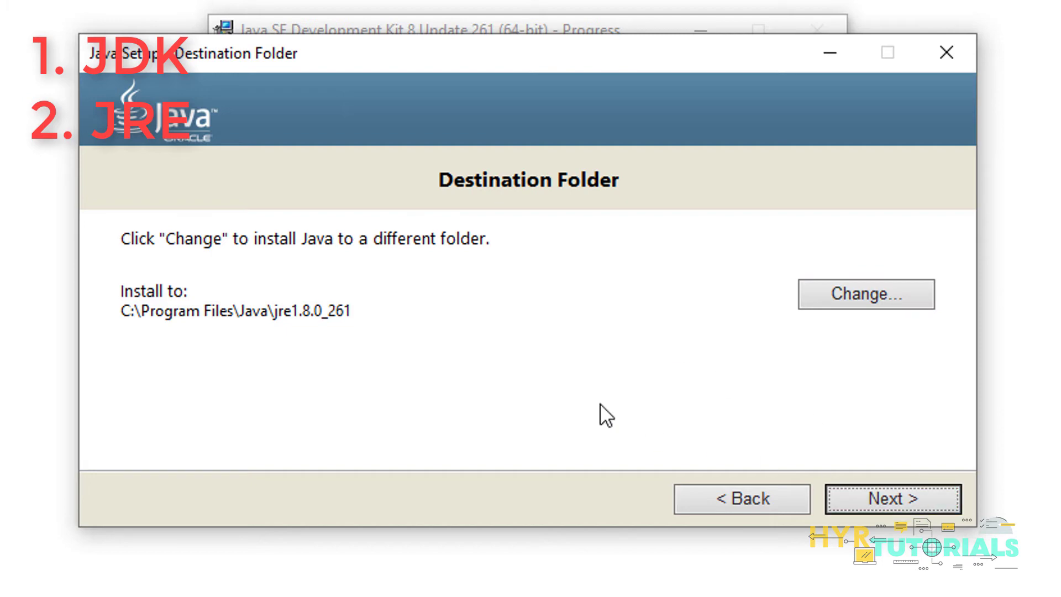
# Step: Accept the default JRE destination folder and let the installation complete
pyautogui.click(887, 499)
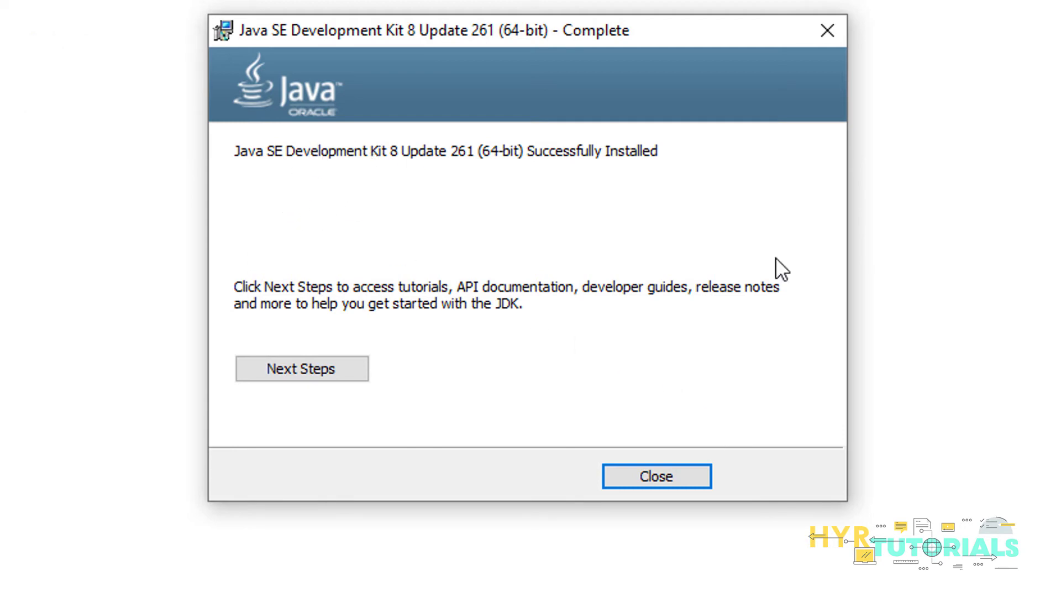
# Step: Close the installer and, in a new cmd window, confirm java -version reports 1.8.0_261 but javac is unrecognized
pyautogui.click(678, 470)
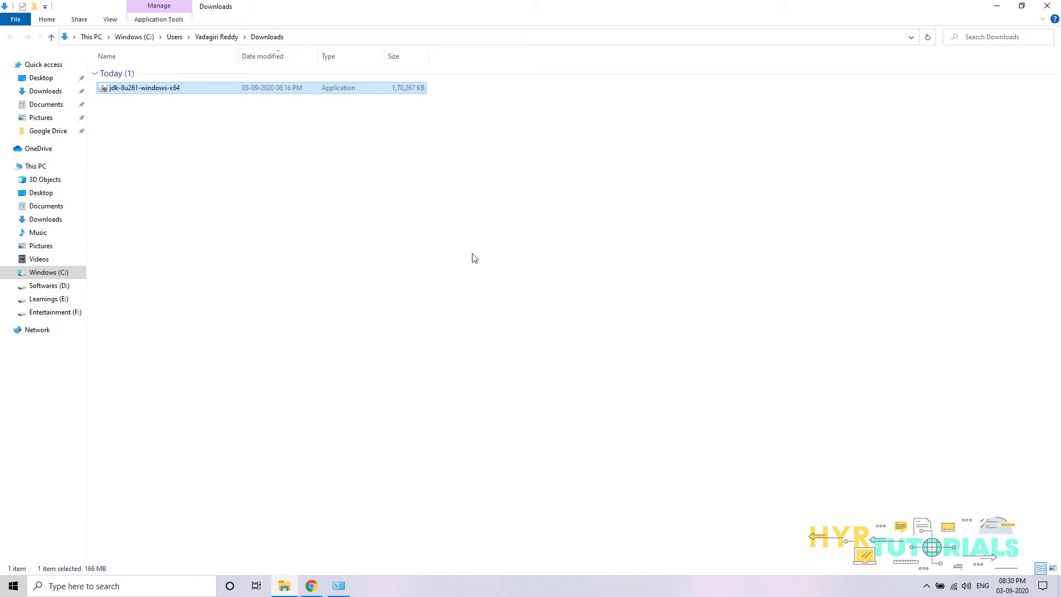
pyautogui.press('super+r')
pyautogui.press('Return')
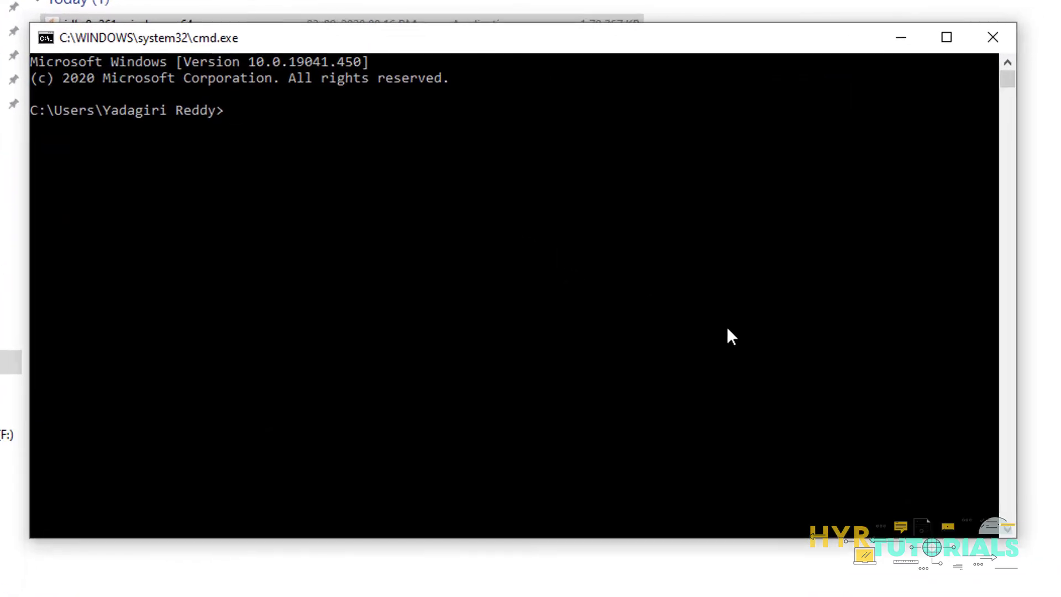
pyautogui.write('ja')
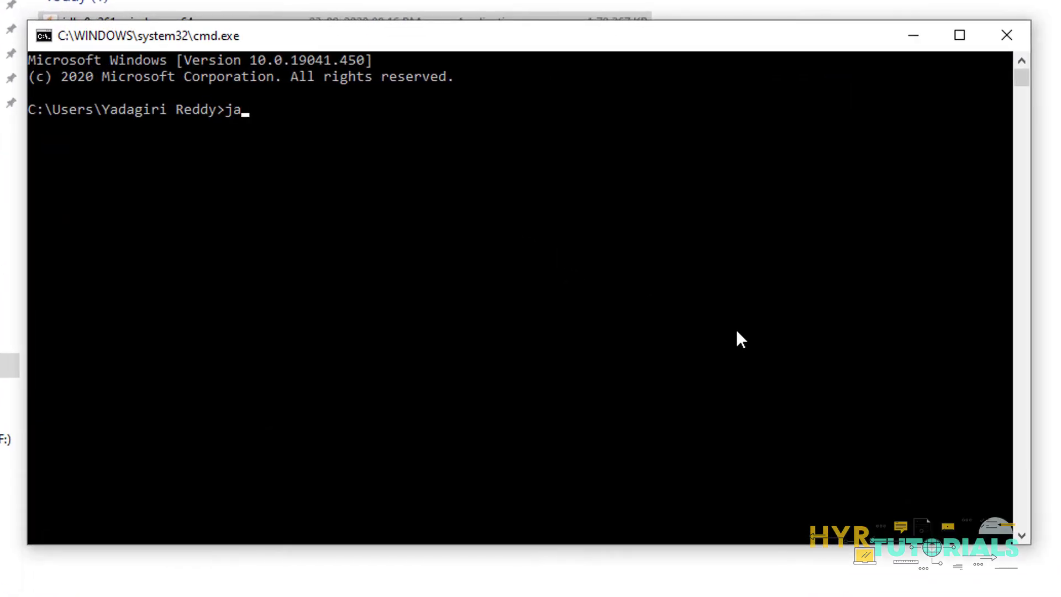
pyautogui.write('va -version')
pyautogui.press('Return')
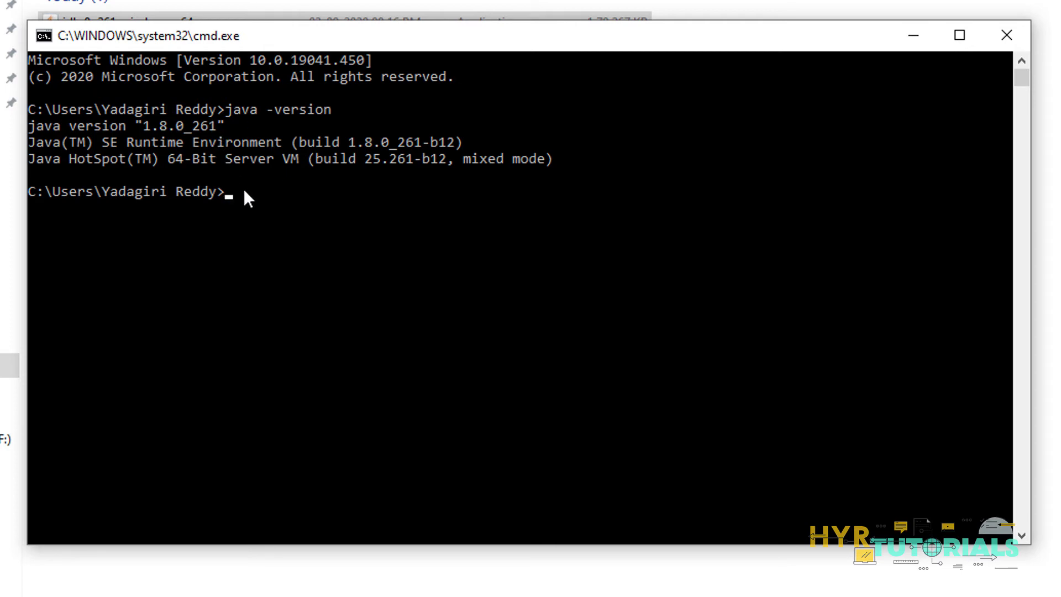
pyautogui.press('Return')
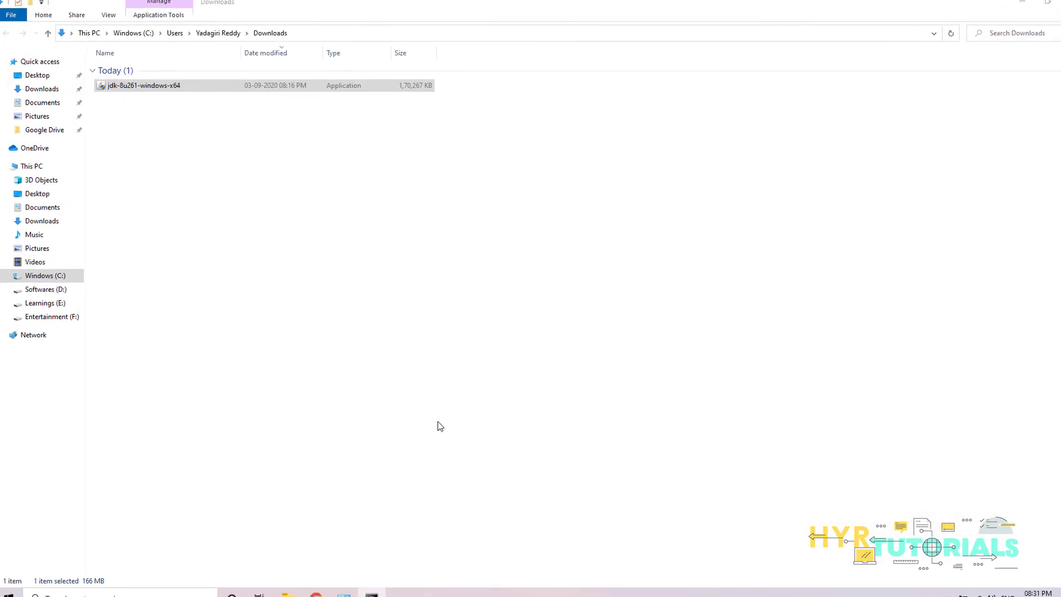
# Step: Browse to C:\Program Files\Java\jdk1.8.0_261\bin and select the javac program
pyautogui.click(53, 274)
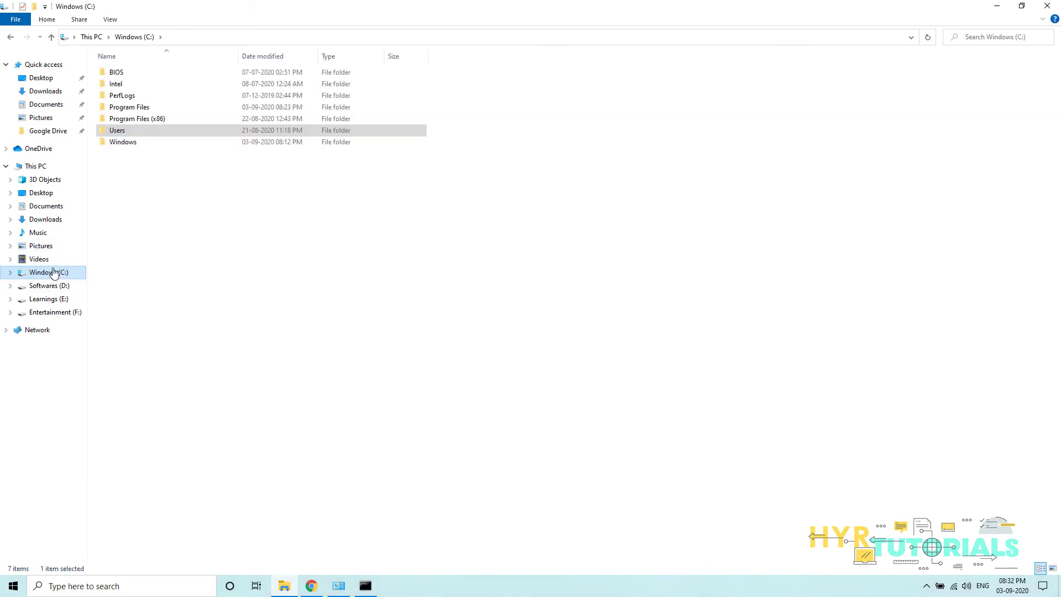
pyautogui.click(133, 111)
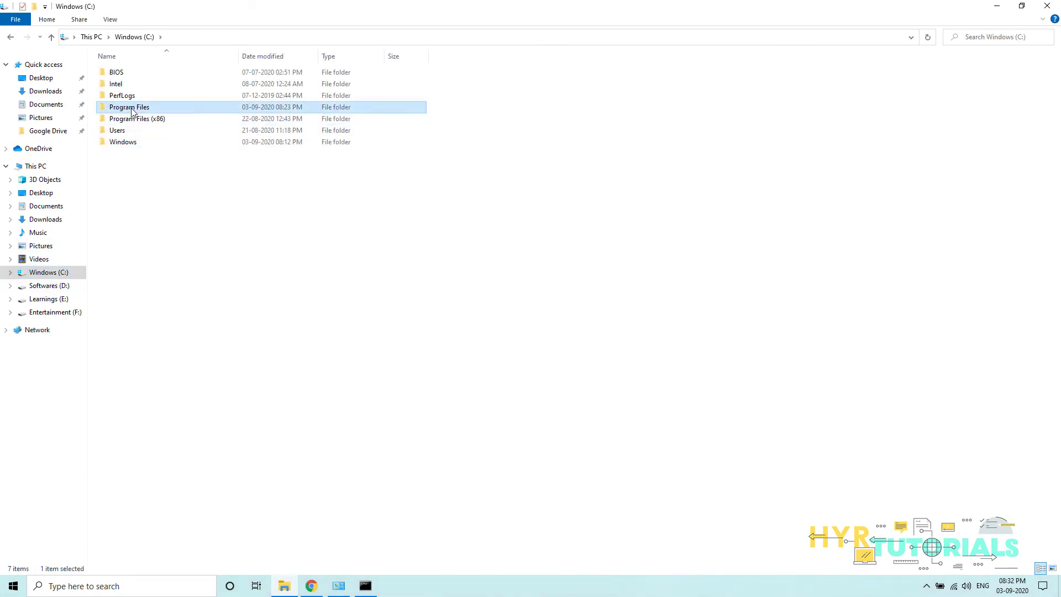
pyautogui.doubleClick(132, 110)
pyautogui.doubleClick(133, 158)
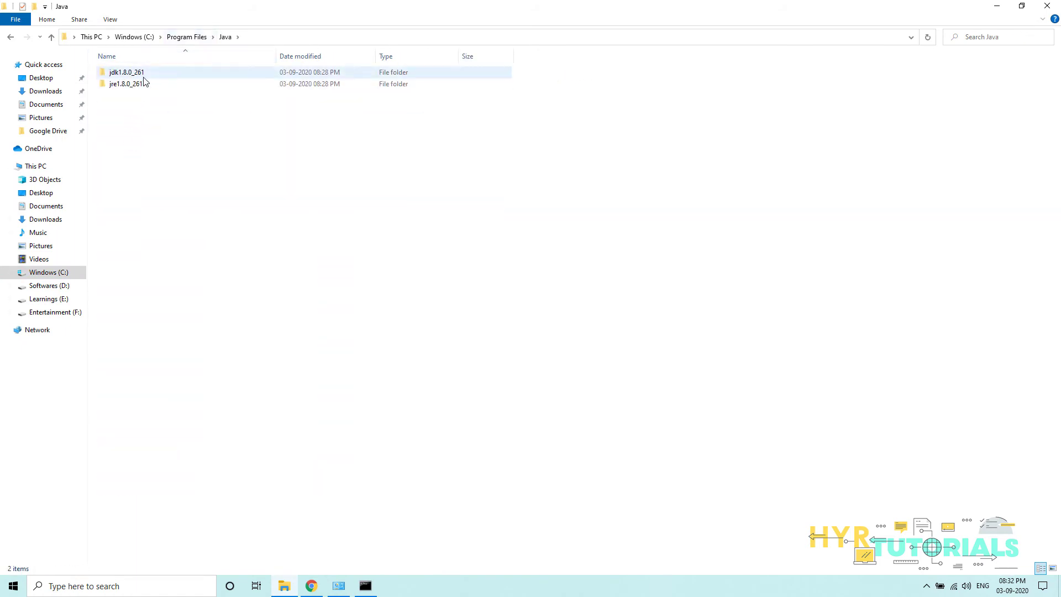
pyautogui.doubleClick(146, 76)
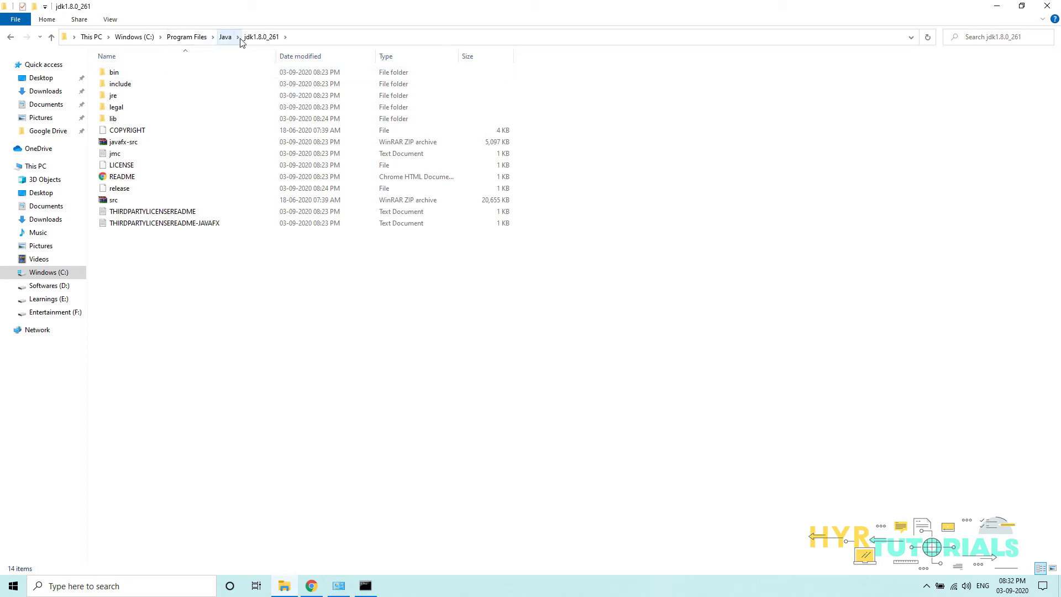
pyautogui.doubleClick(158, 73)
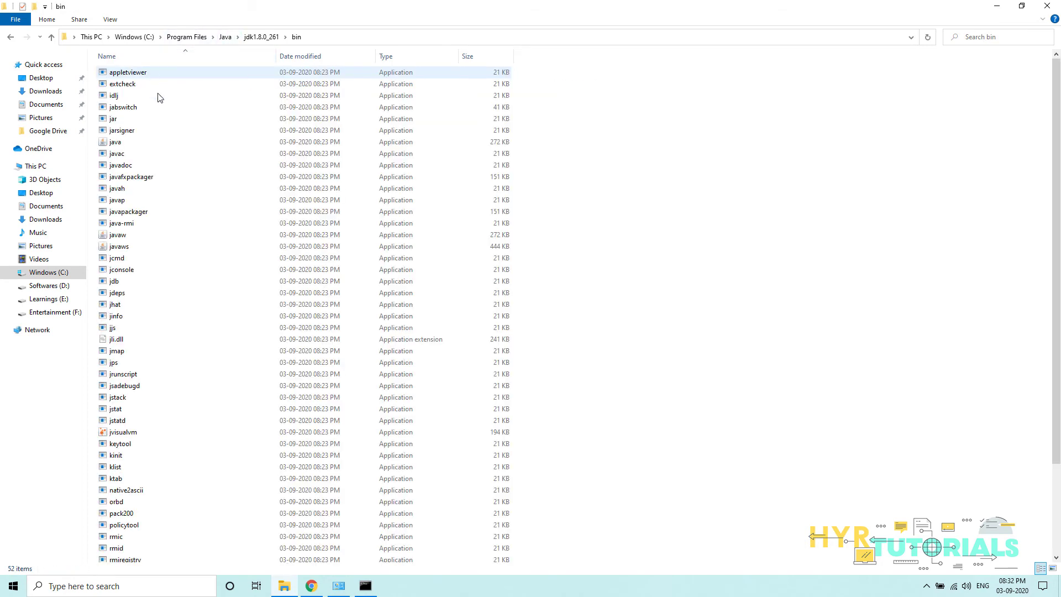
pyautogui.click(171, 164)
pyautogui.press('Down')
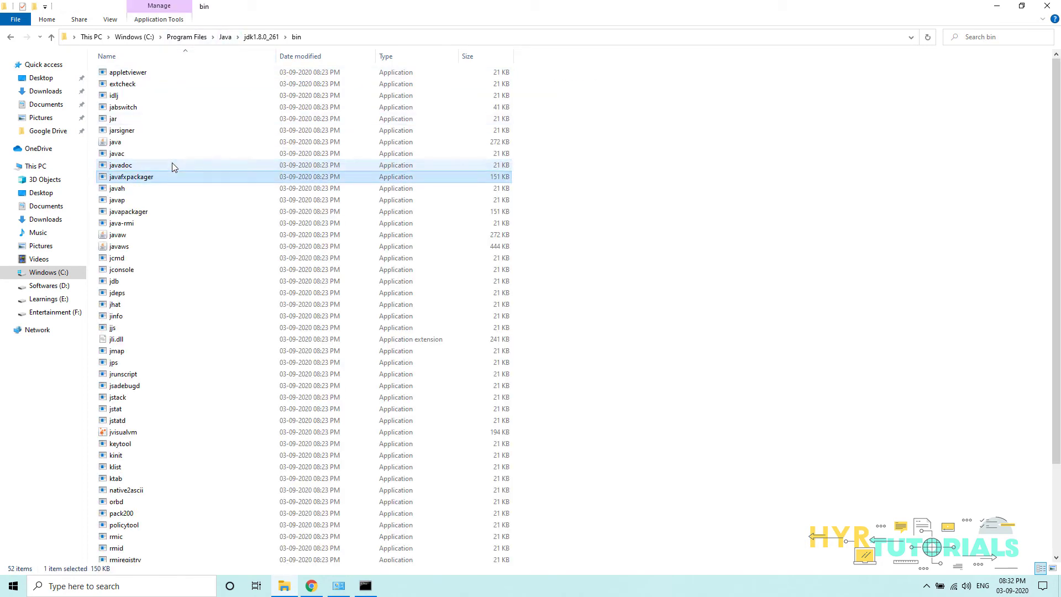
pyautogui.press('Up')
pyautogui.press('Up')
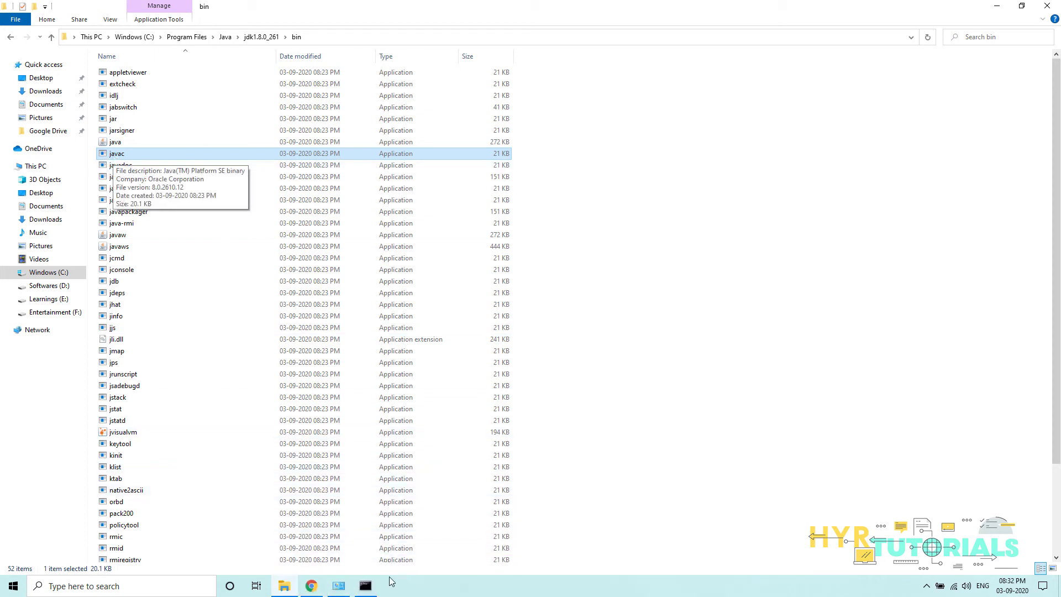
# Step: Copy the bin folder's full path from the address bar after glancing at the javac error
pyautogui.click(366, 586)
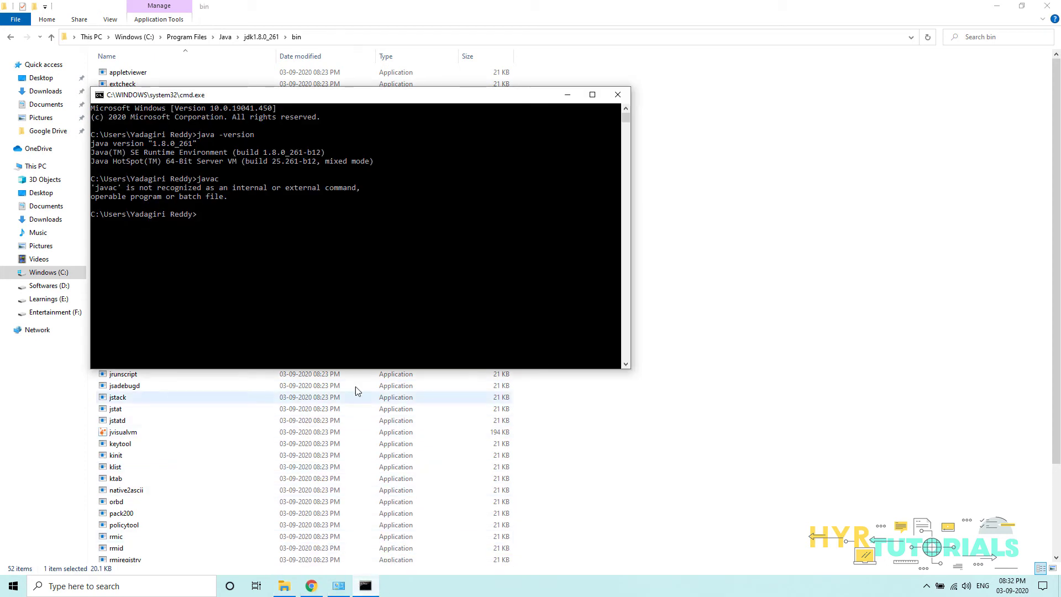
pyautogui.click(567, 94)
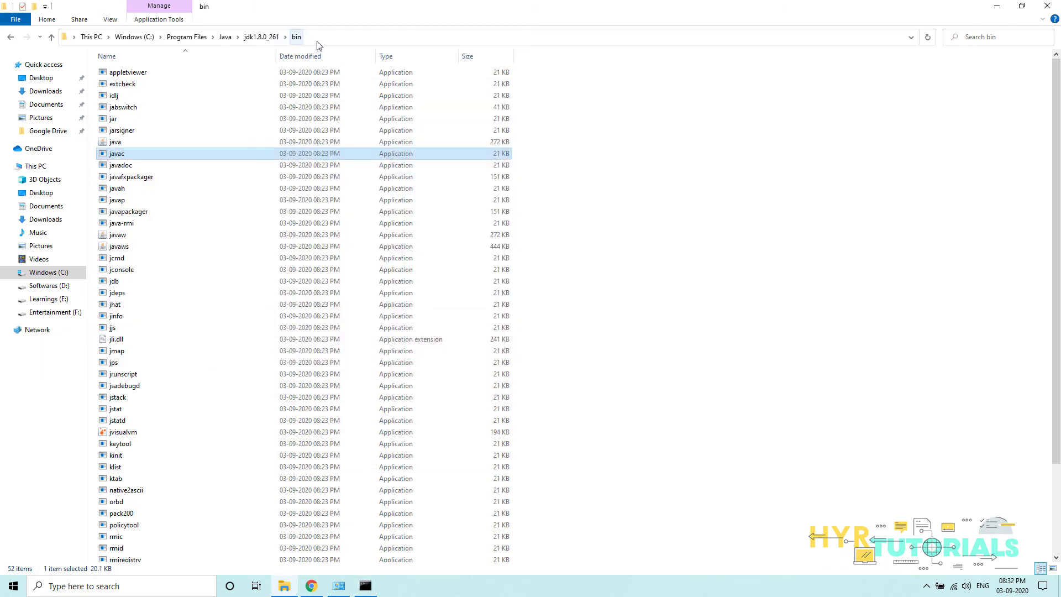
pyautogui.click(328, 37)
pyautogui.hotkey('ctrl', 'c')
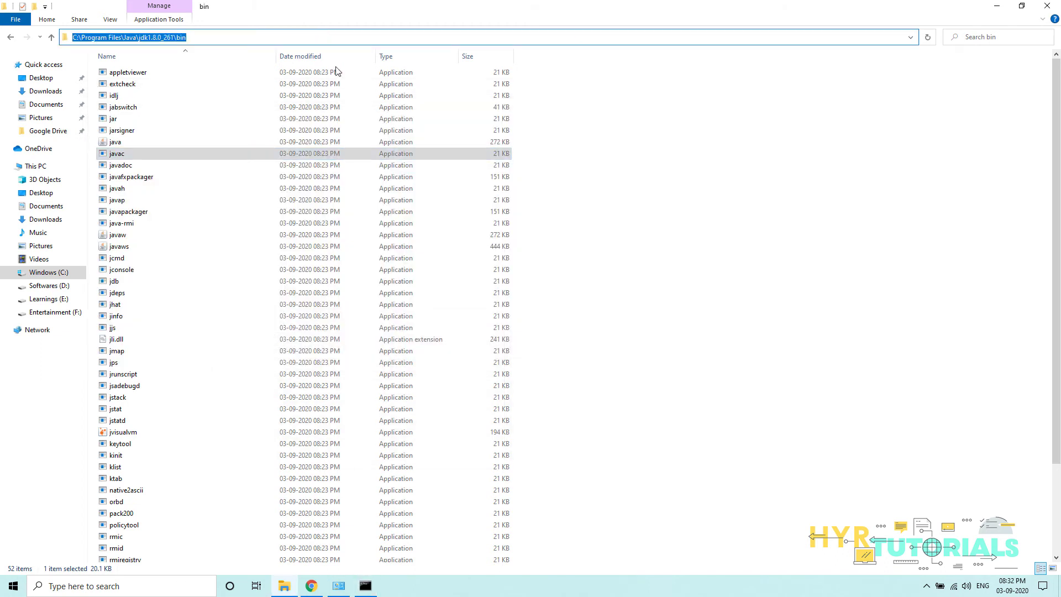
pyautogui.click(713, 331)
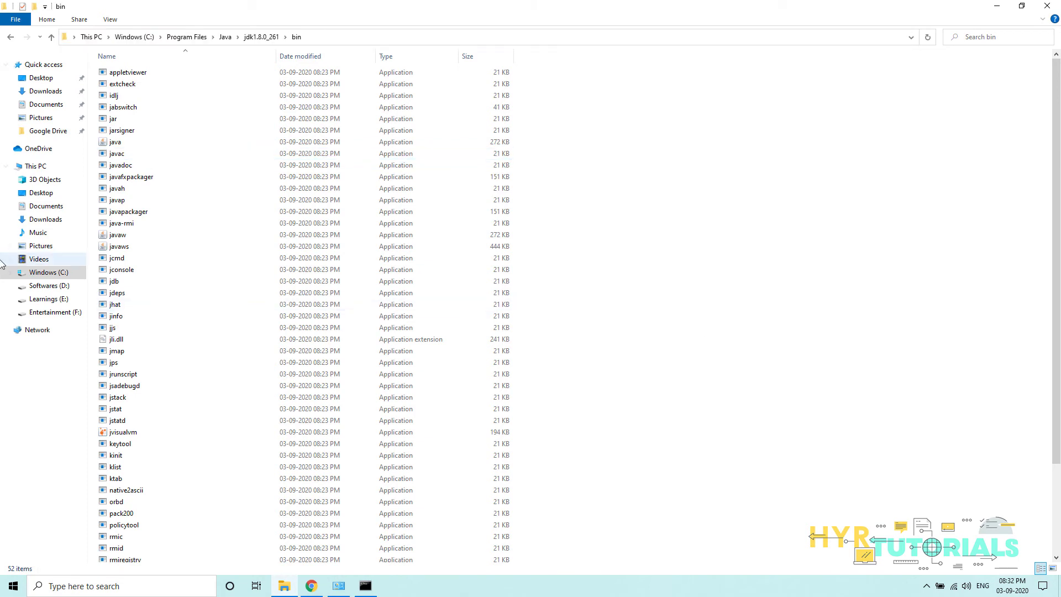
# Step: Open This PC's Properties and go to Advanced system settings in System Properties
pyautogui.rightClick(49, 169)
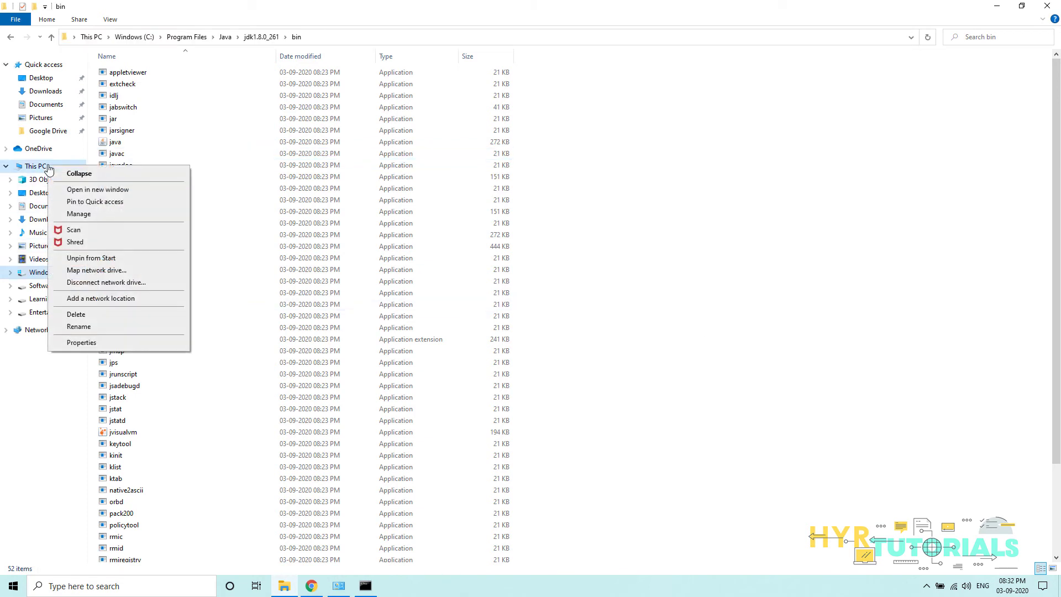
pyautogui.click(106, 342)
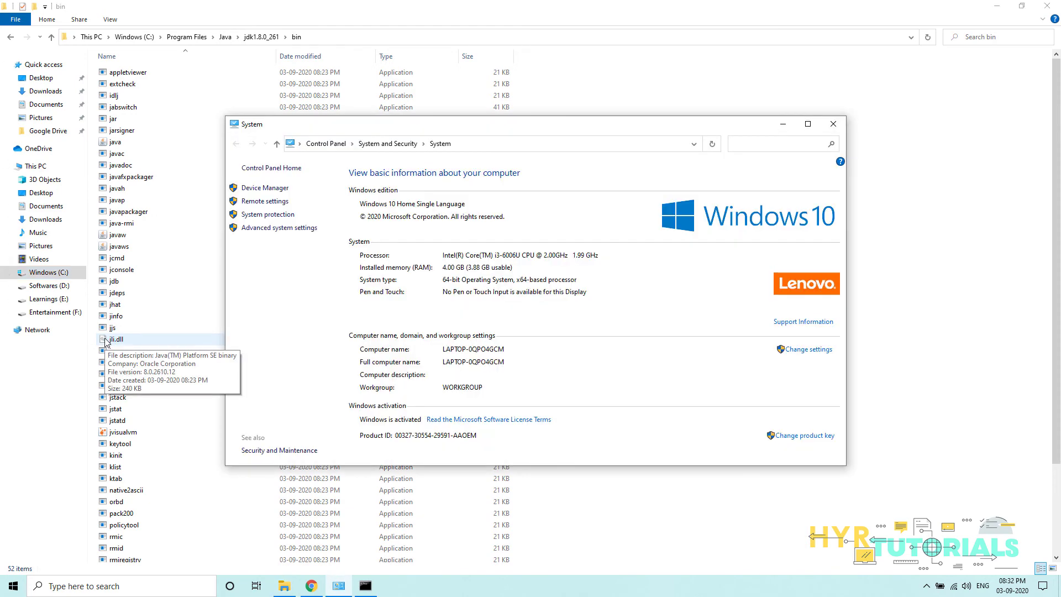
pyautogui.click(90, 582)
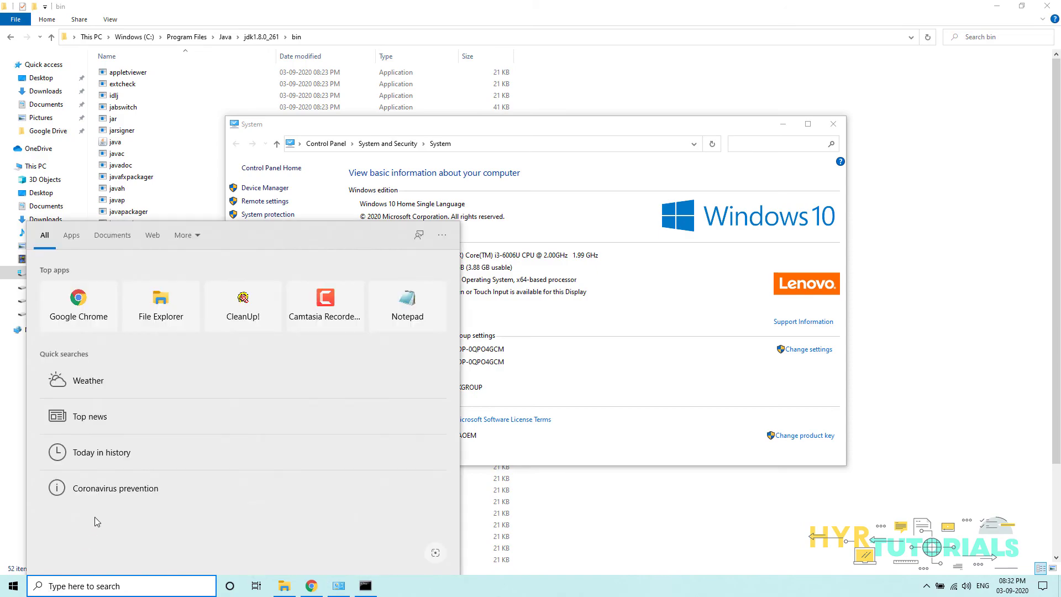
pyautogui.press('Escape')
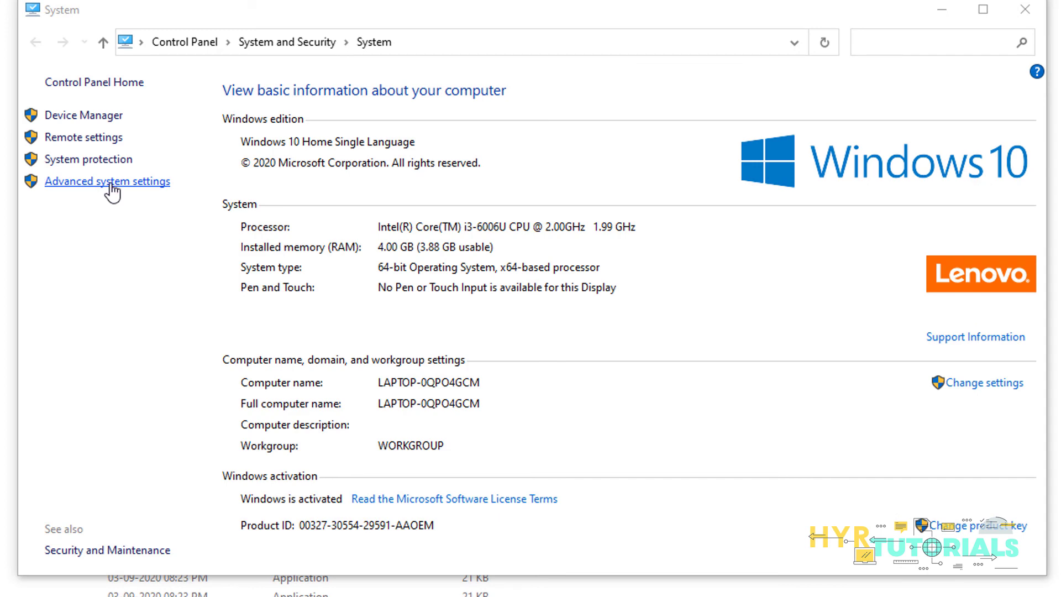
pyautogui.click(110, 183)
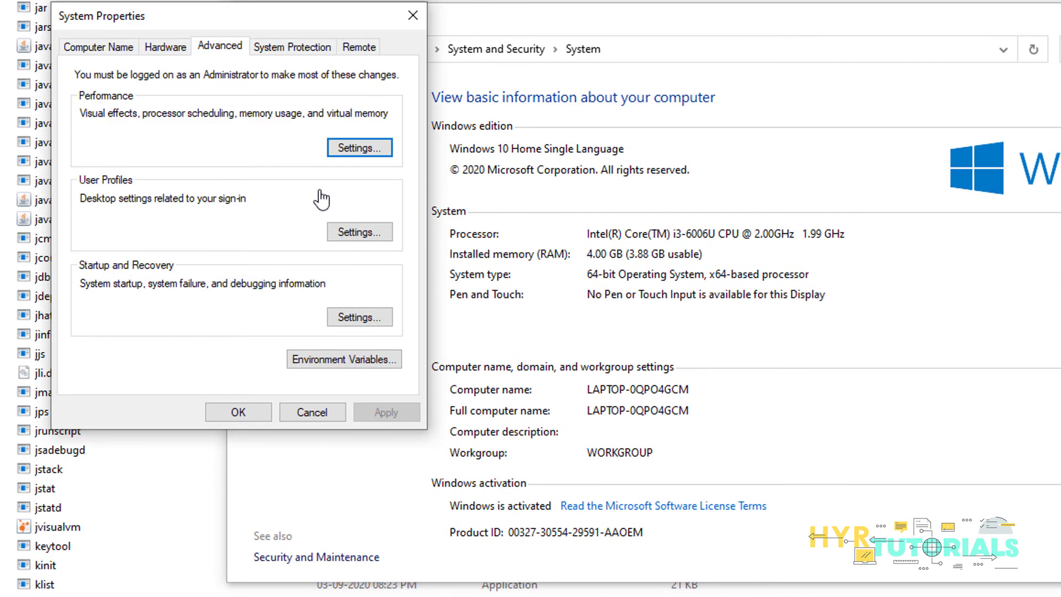
# Step: Open Environment Variables and select Path in the System variables list
pyautogui.click(343, 360)
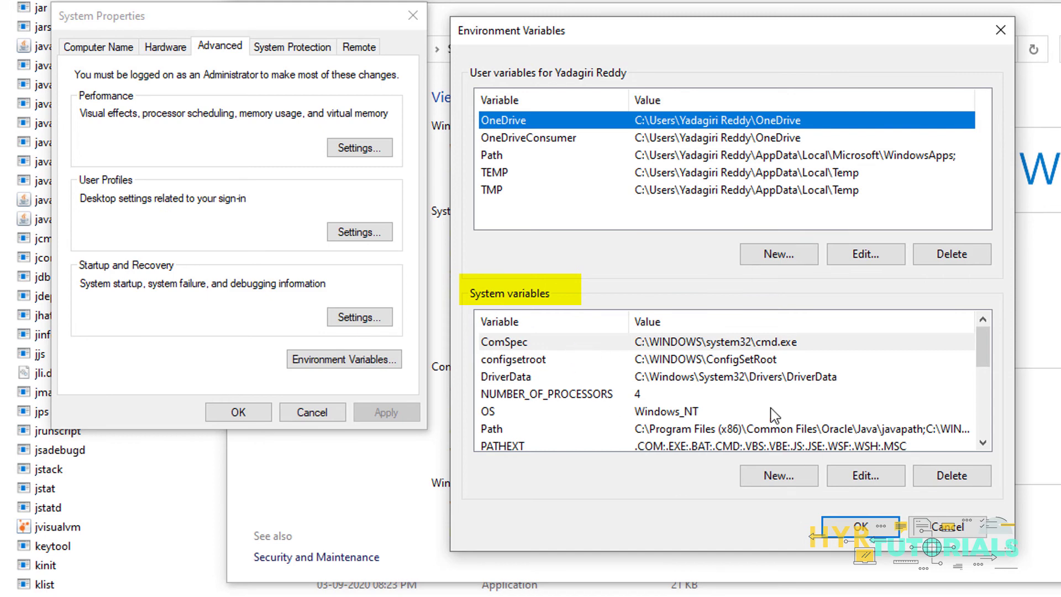
pyautogui.click(517, 346)
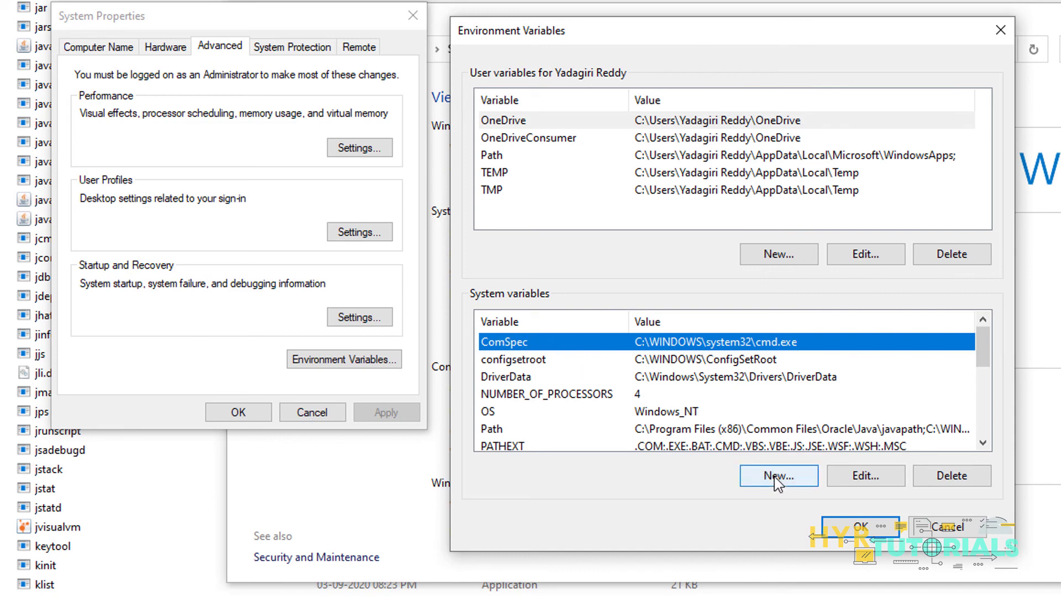
pyautogui.click(522, 430)
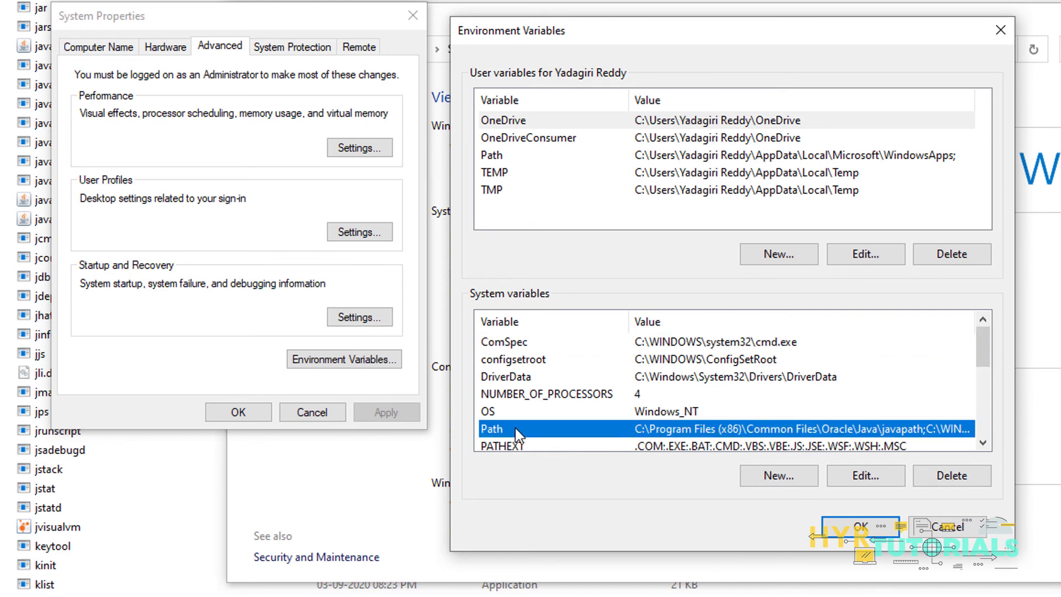
pyautogui.scroll(-1, 514, 428)
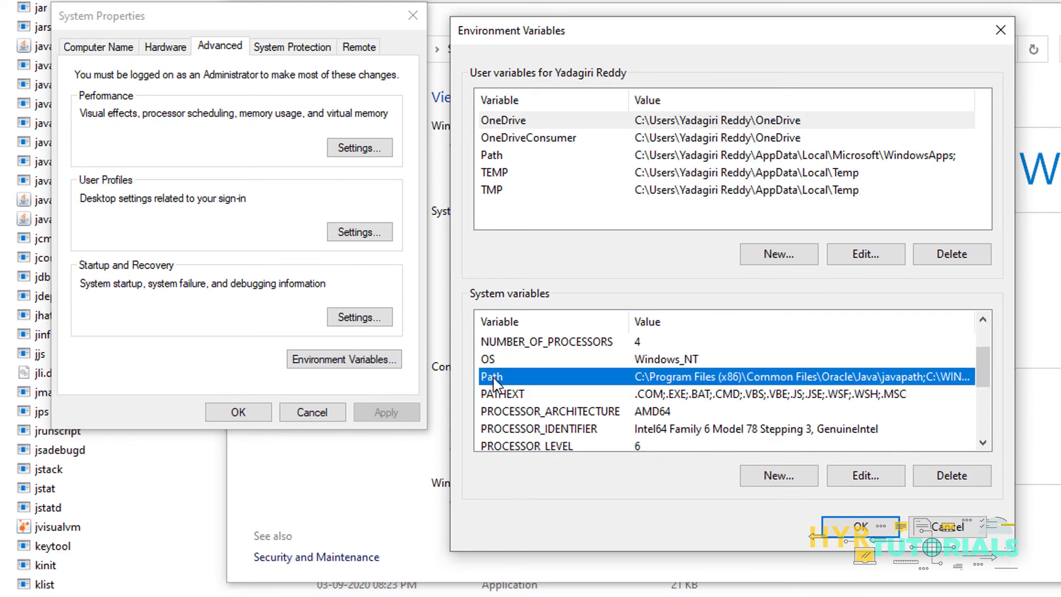
# Step: Add C:\Program Files\Java\jdk1.8.0_261\bin\ as a new entry in the system Path
pyautogui.click(856, 481)
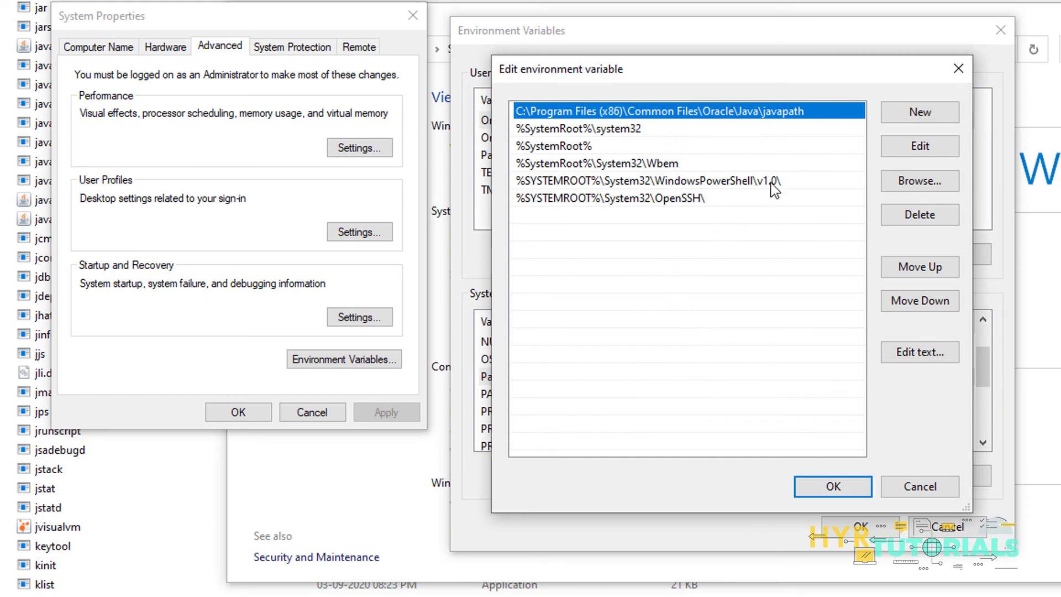
pyautogui.click(707, 216)
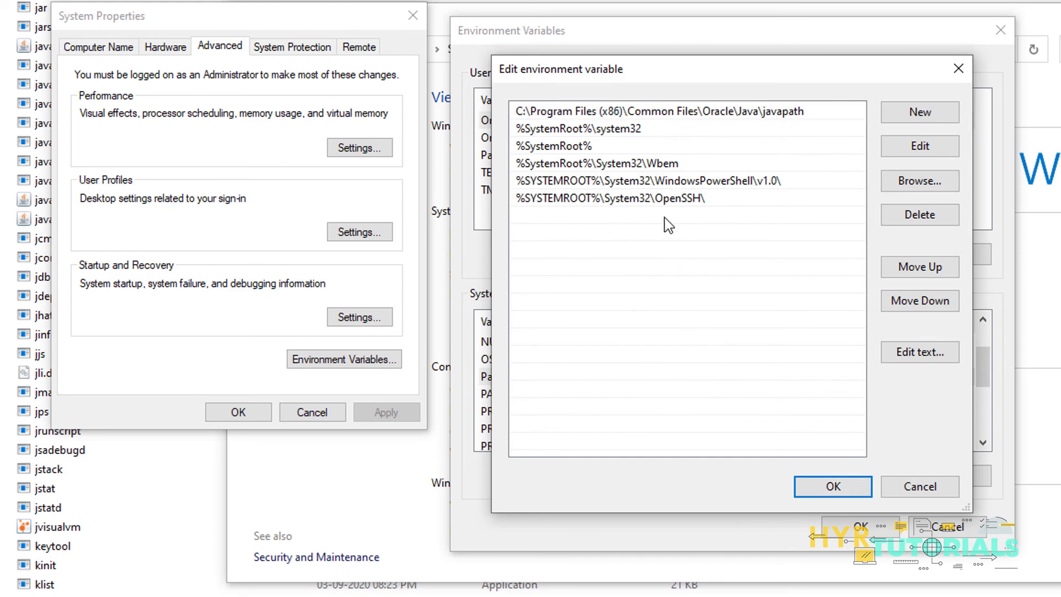
pyautogui.click(926, 113)
pyautogui.hotkey('ctrl', 'v')
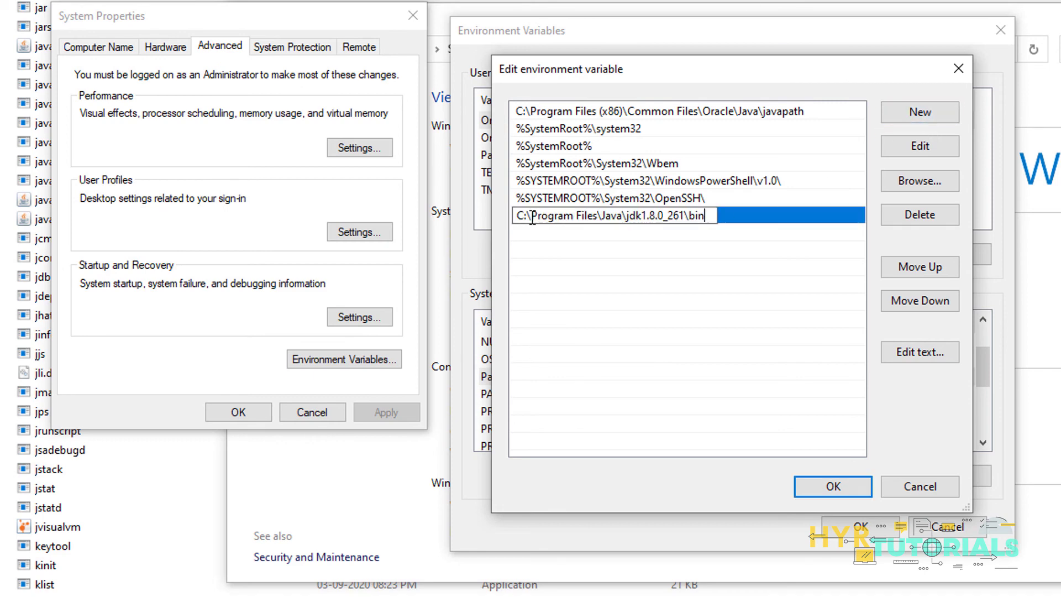
pyautogui.write('\\')
# Step: Confirm the Path change through all three dialogs and minimize the System window
pyautogui.click(848, 489)
pyautogui.click(847, 525)
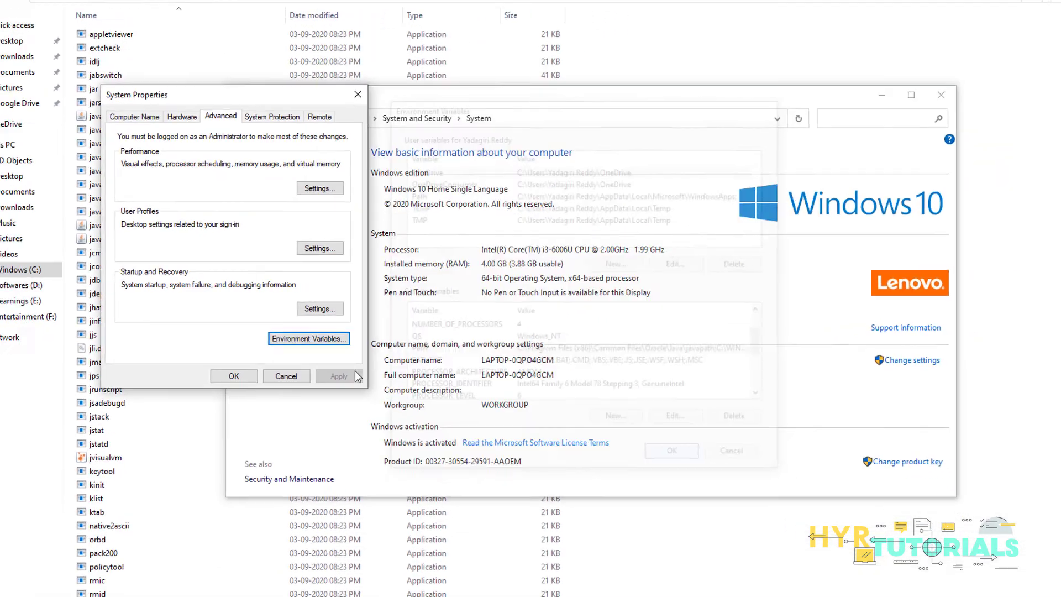
pyautogui.click(234, 376)
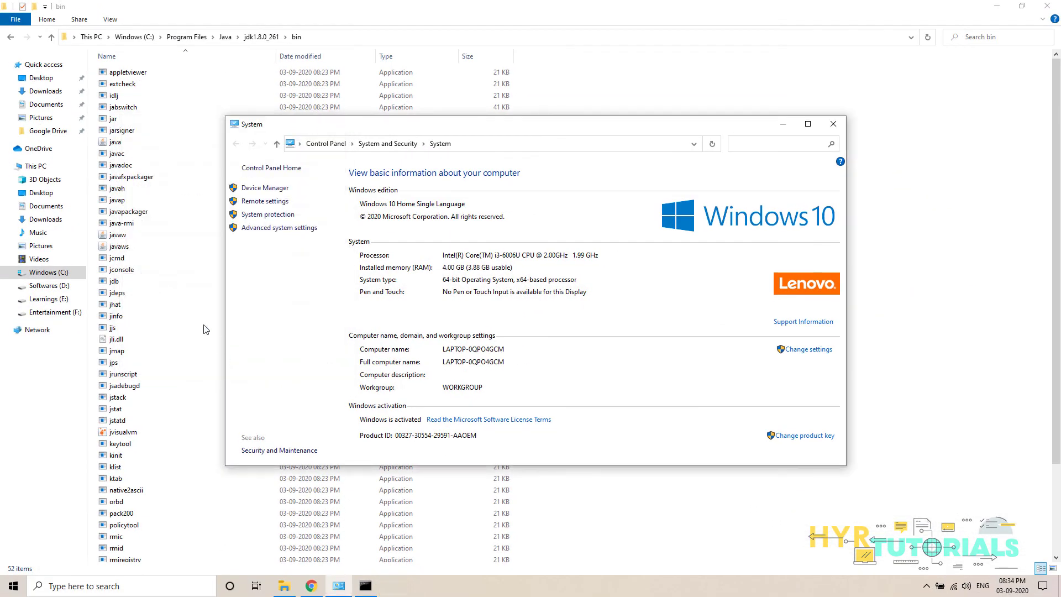
pyautogui.click(778, 129)
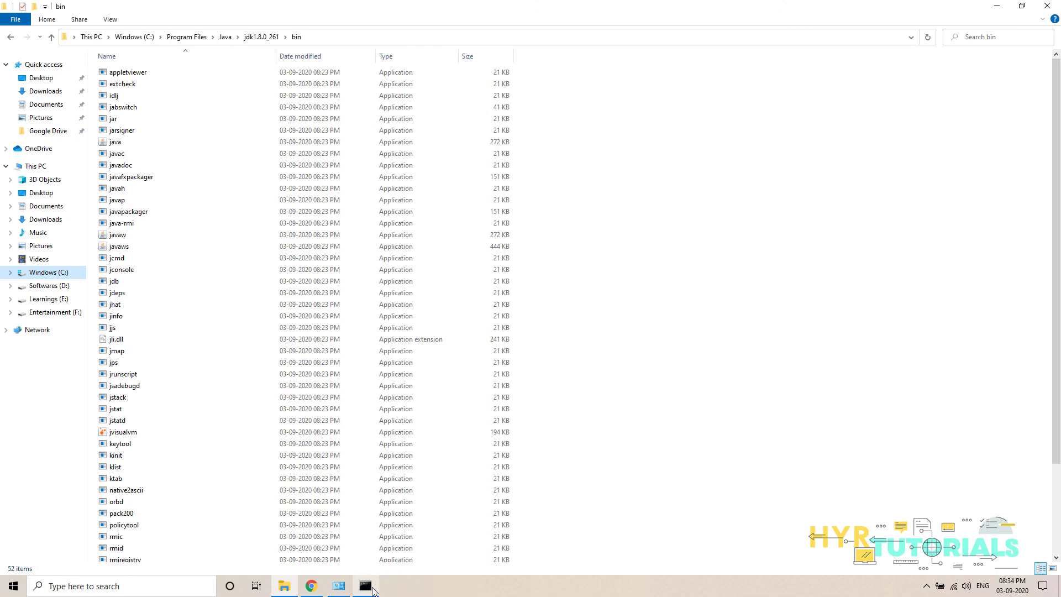
# Step: Exit the old console and run javac in a fresh Command Prompt
pyautogui.click(366, 587)
pyautogui.write('exit')
pyautogui.press('Return')
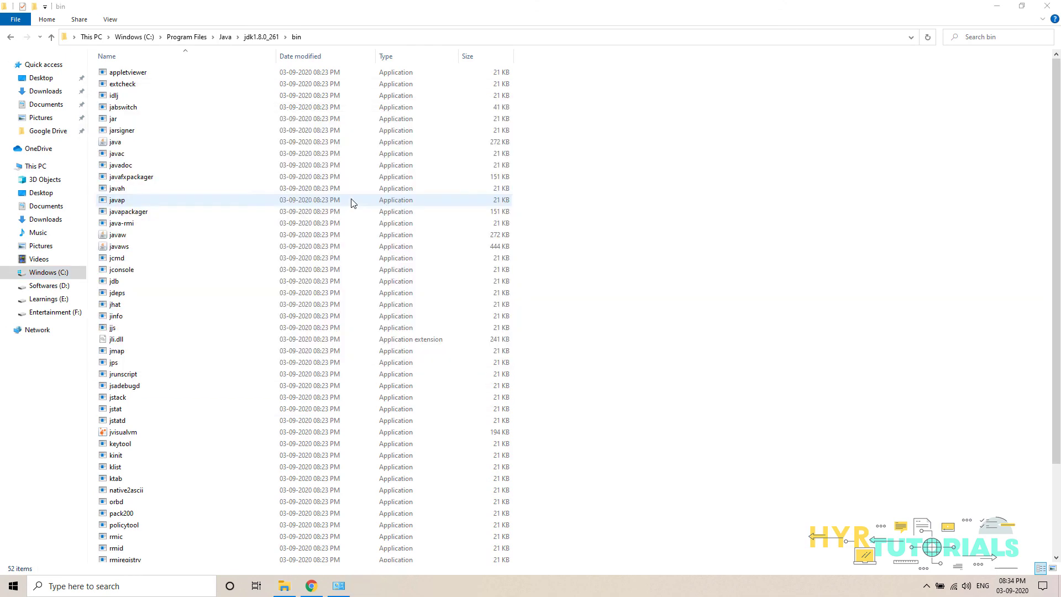
pyautogui.press('super+r')
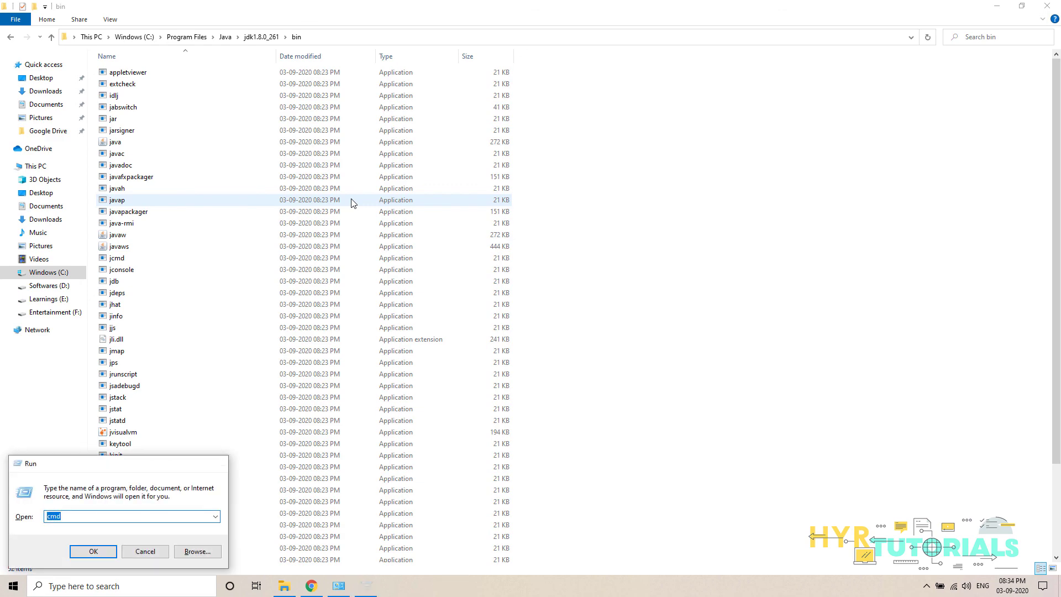
pyautogui.press('Return')
pyautogui.write('javac')
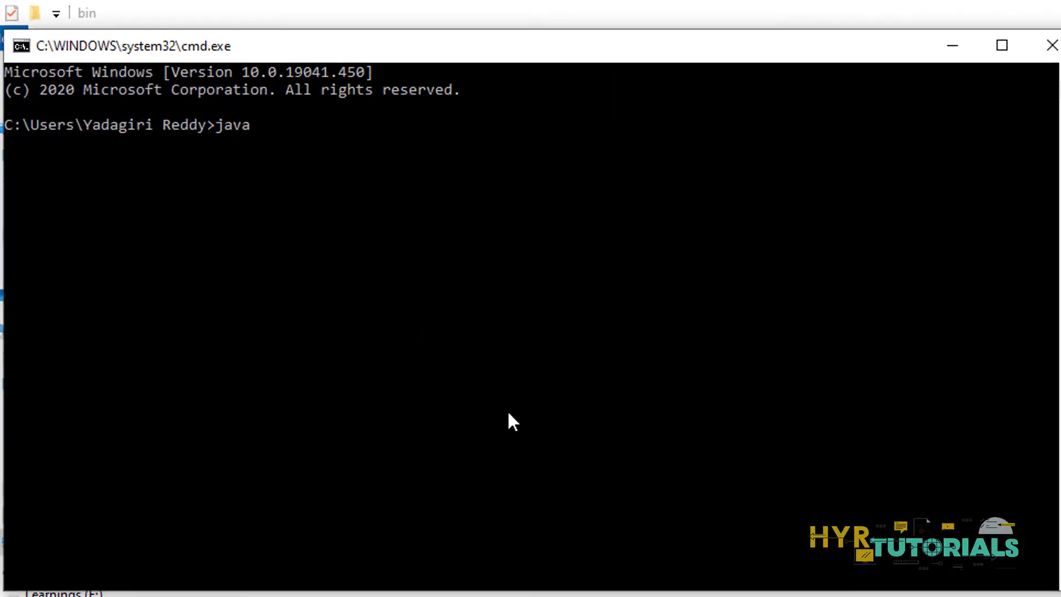
pyautogui.press('Return')
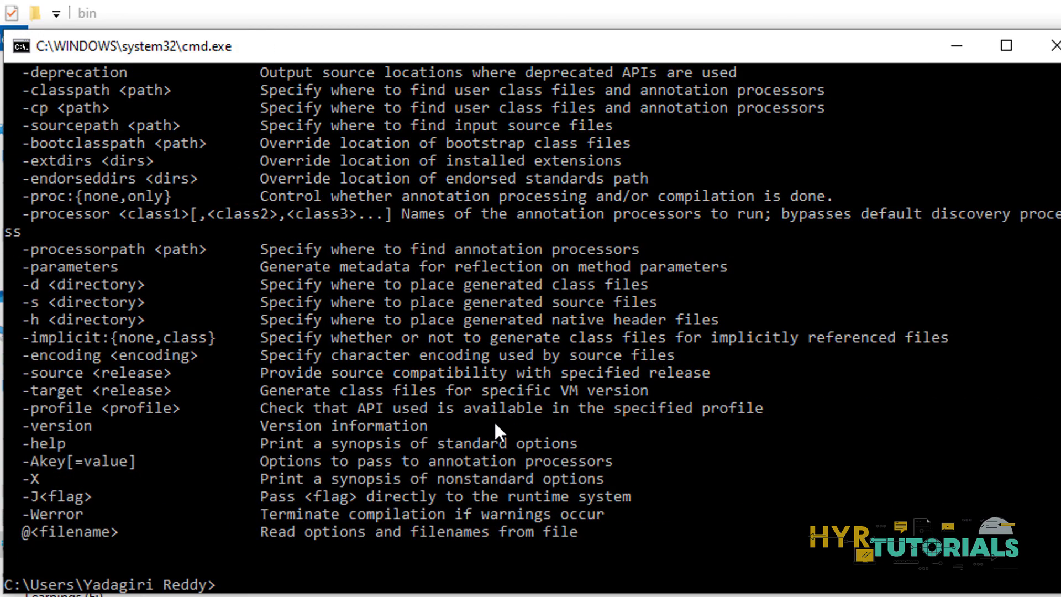
# Step: Review javac's usage output and highlight the javac command line
pyautogui.scroll(3, 493, 420)
pyautogui.scroll(1, 471, 403)
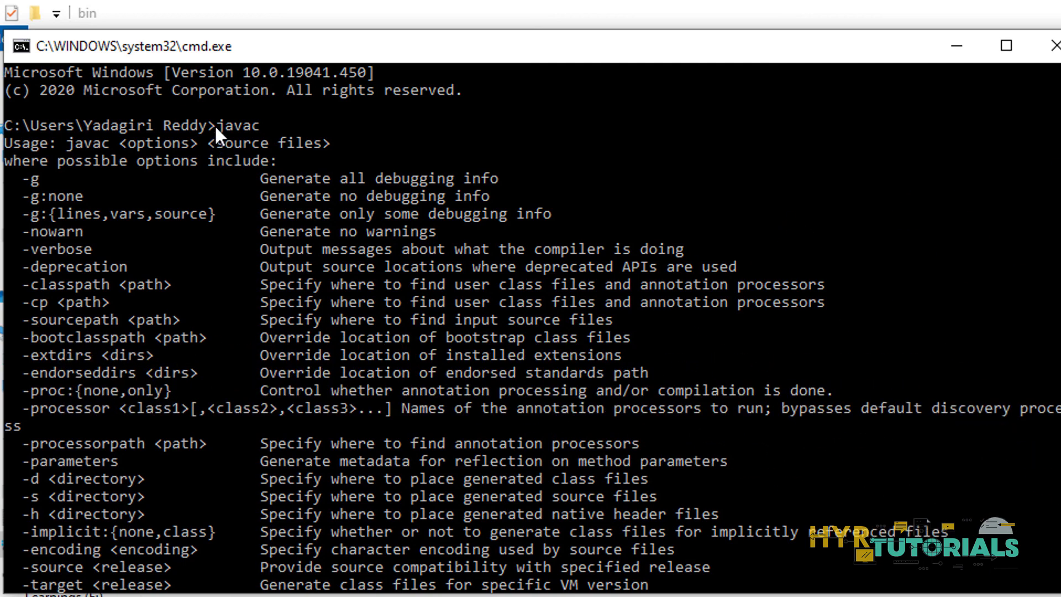
pyautogui.moveTo(215, 126); pyautogui.dragTo(239, 134)
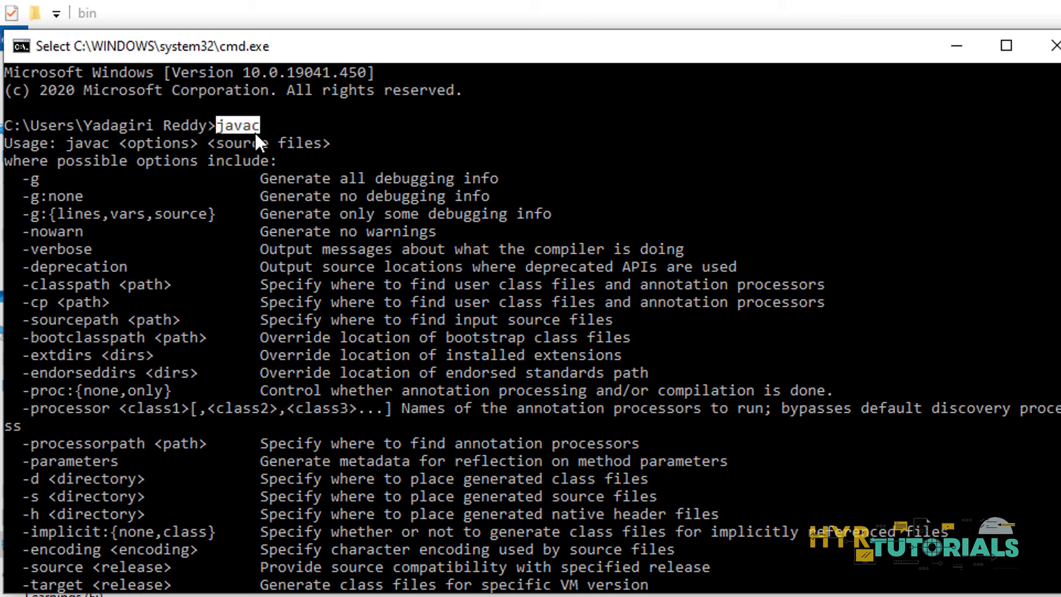